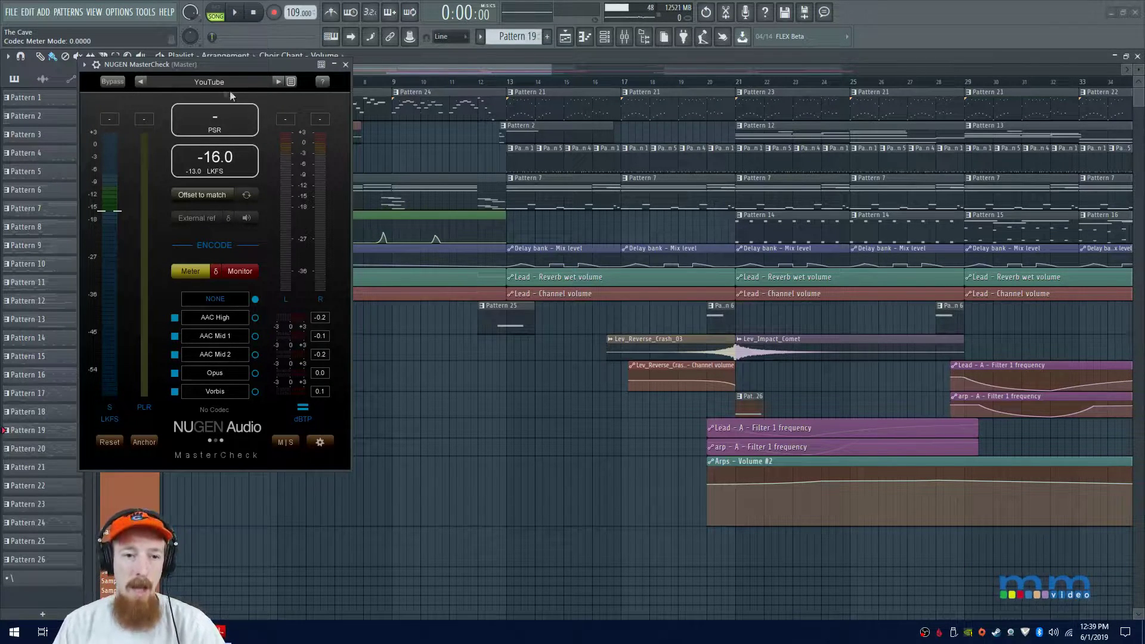
Step: Browse MasterCheck's loudness target presets and try the TV Japan target
click(290, 83)
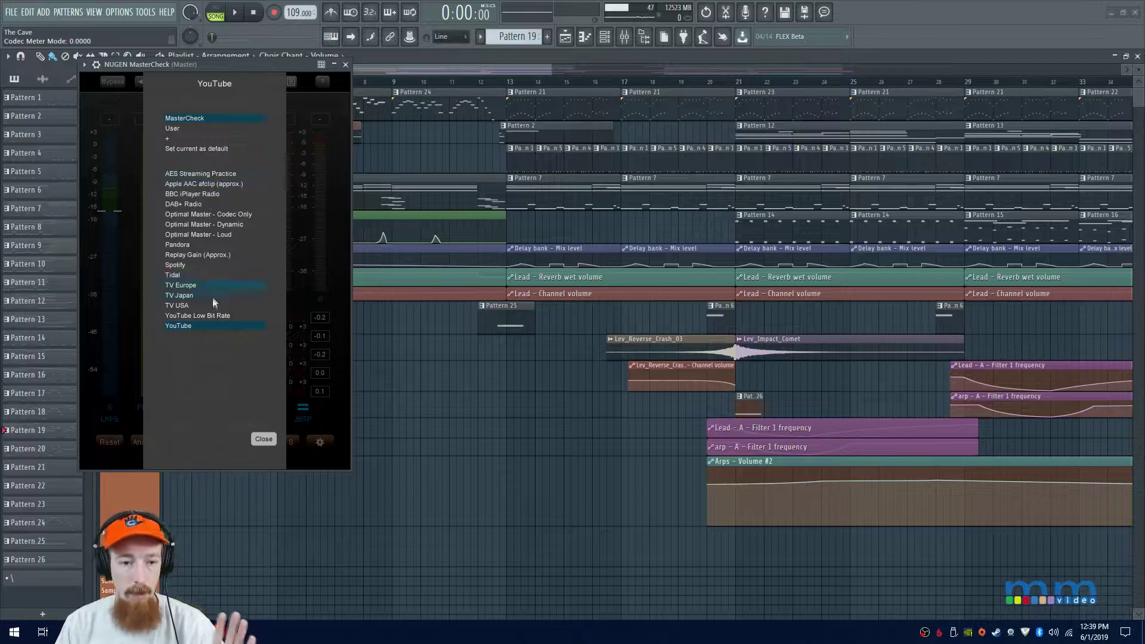
click(298, 296)
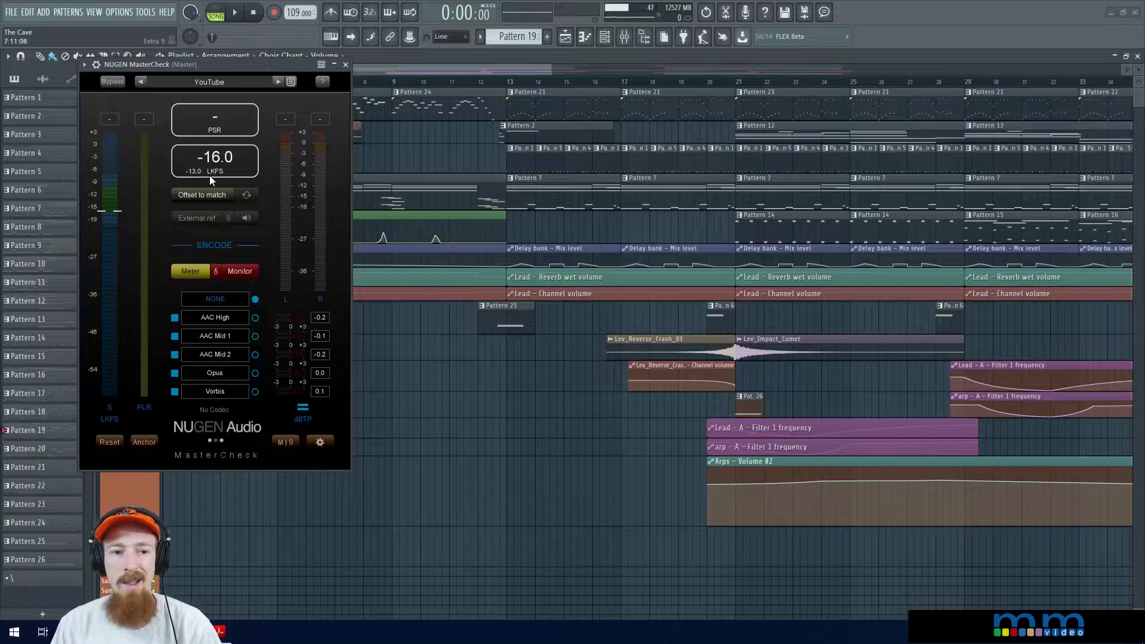
click(291, 80)
click(233, 298)
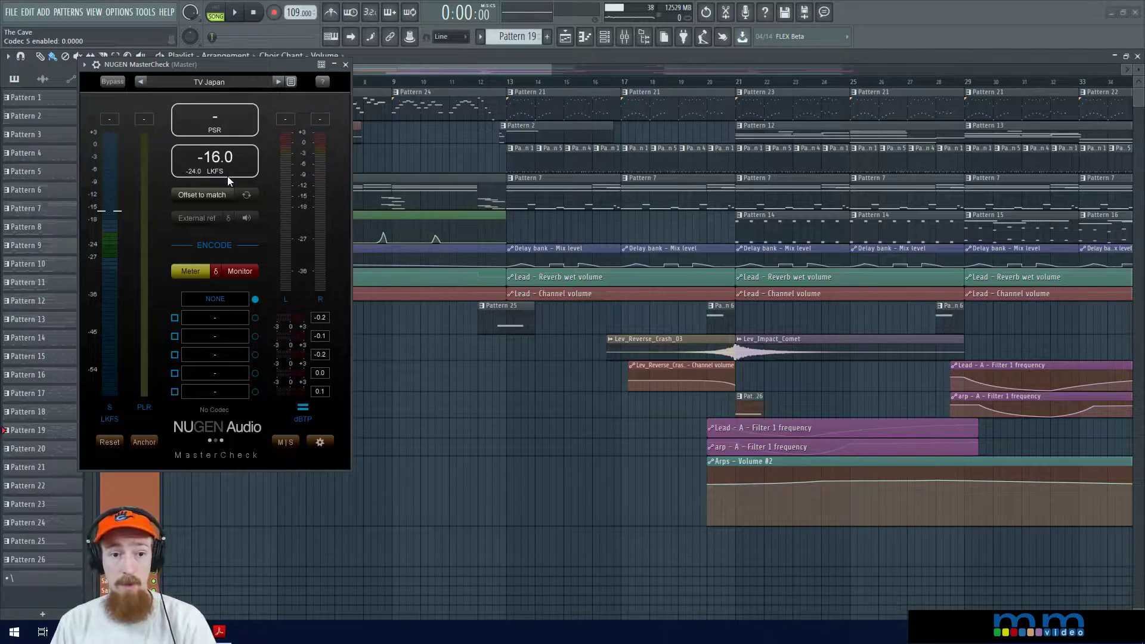
Step: Set the loudness target back to YouTube (-13 LKFS) and start playback
click(292, 81)
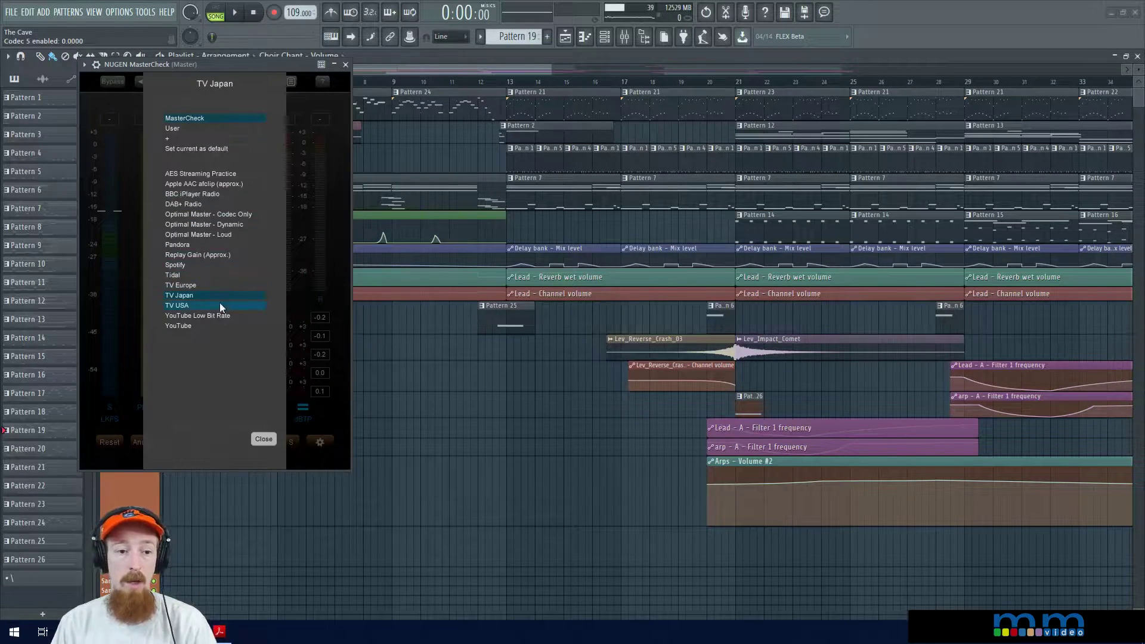
click(220, 325)
click(287, 269)
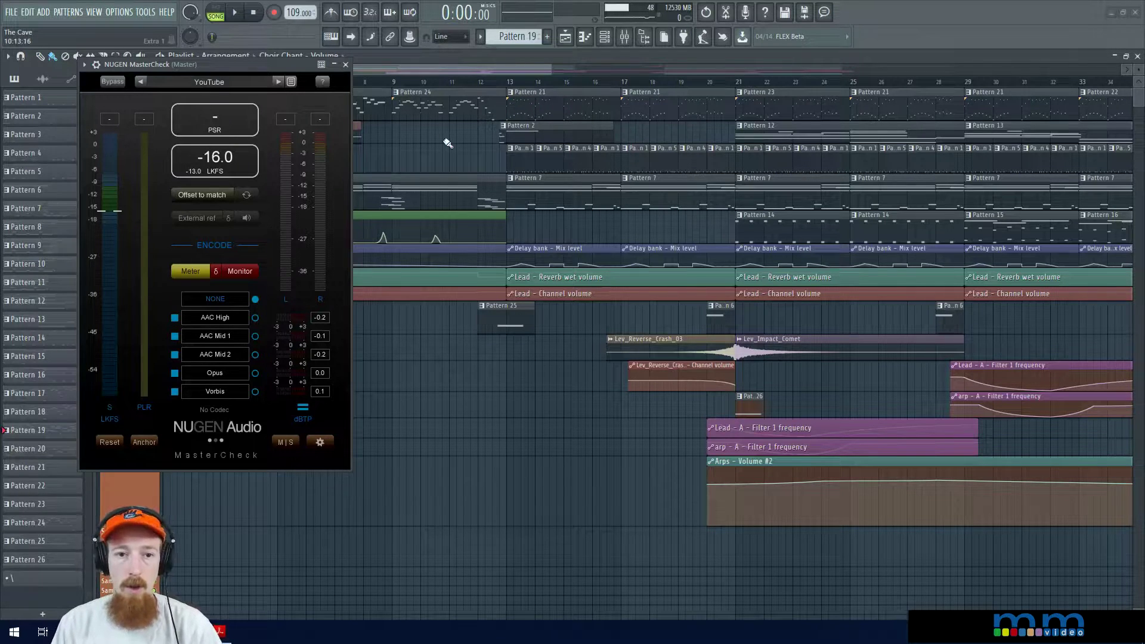
key(space)
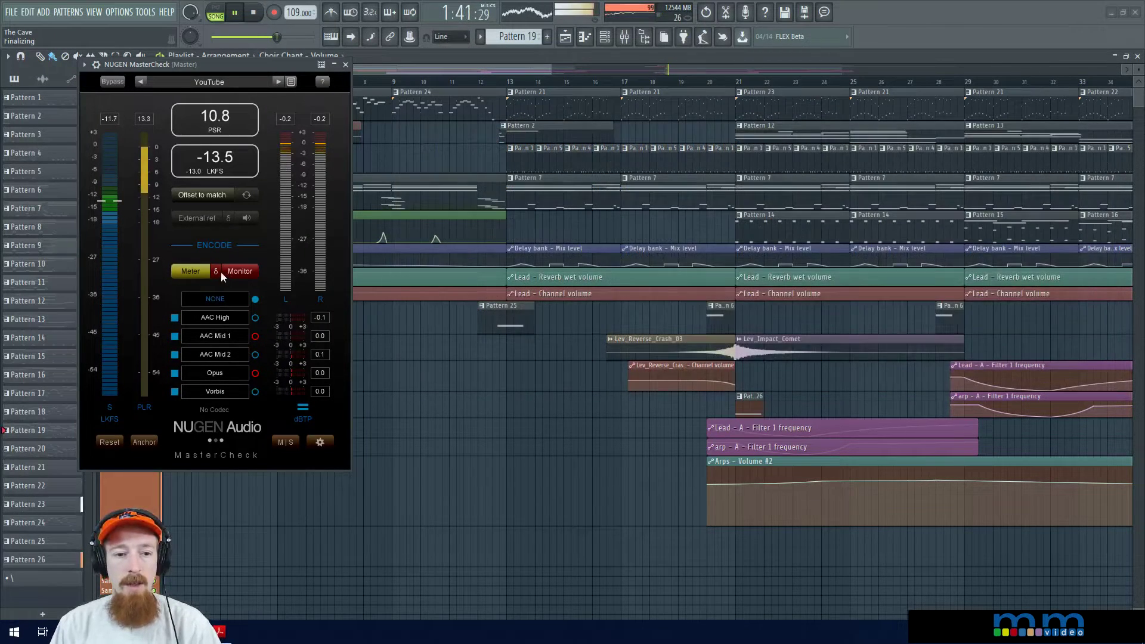
Step: Switch MasterCheck to Monitor and audition the Opus, AAC Mid 2 and AAC Mid 1 encodes
click(241, 272)
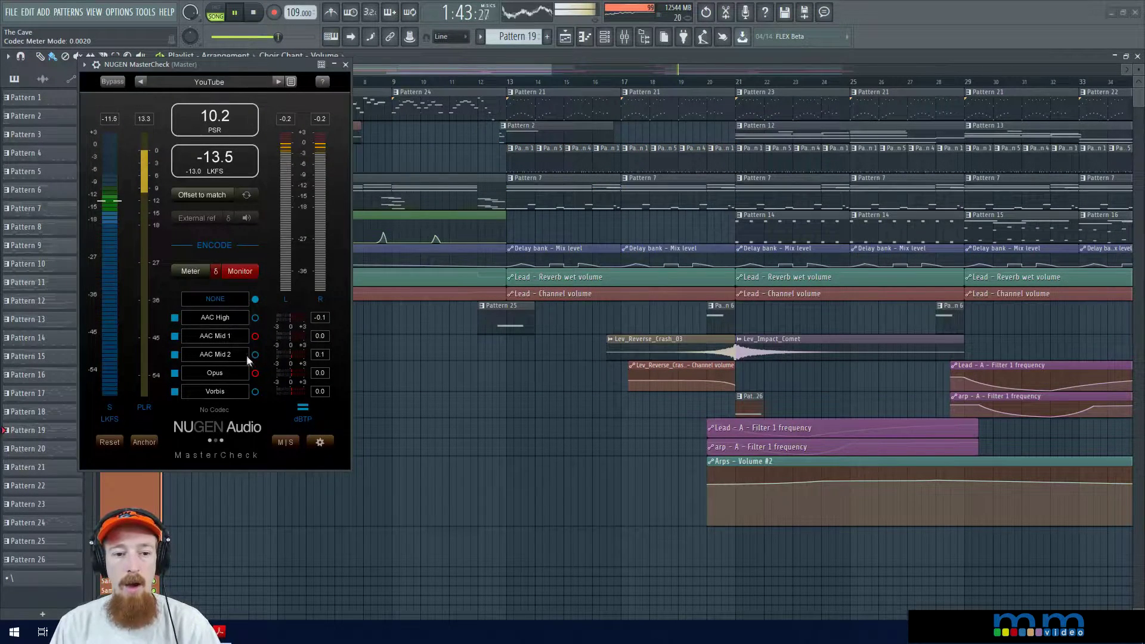
click(256, 374)
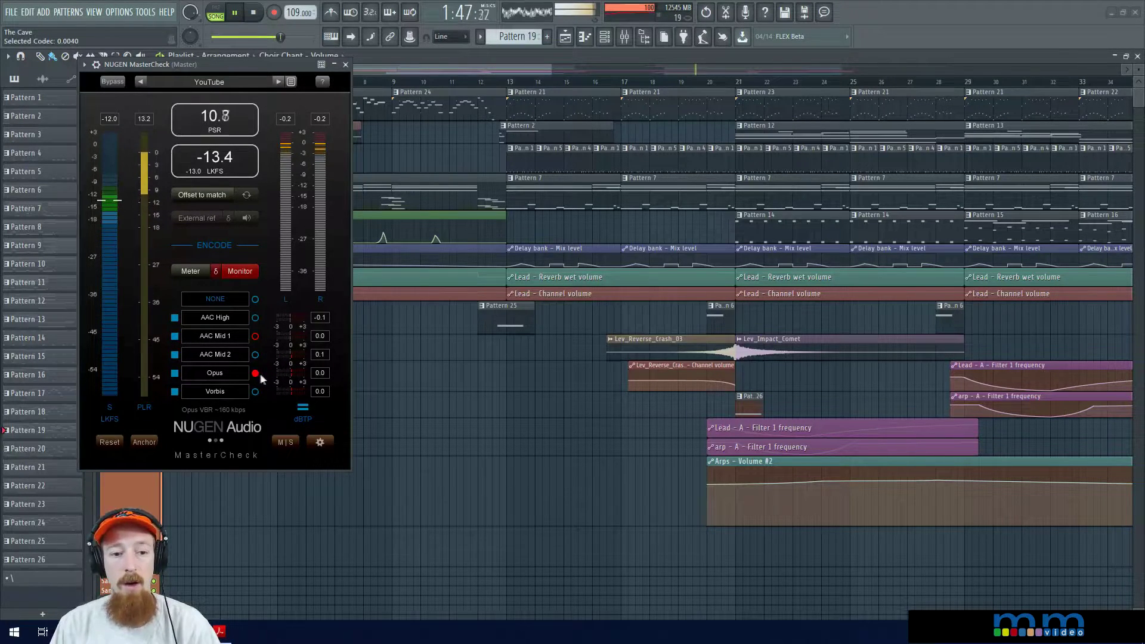
click(255, 355)
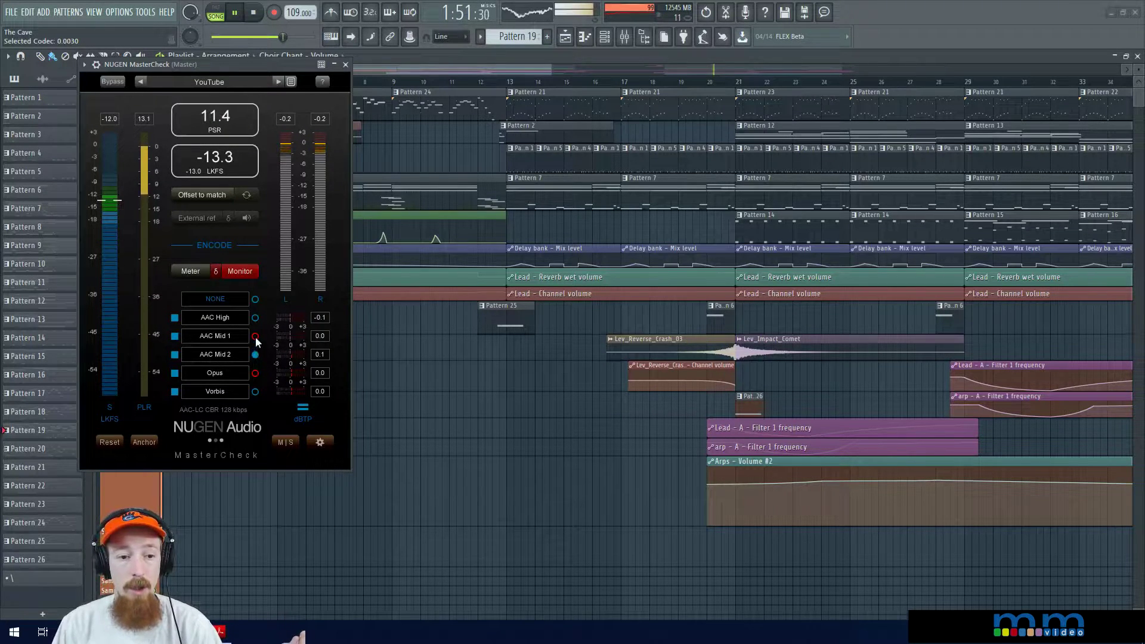
click(256, 336)
click(256, 373)
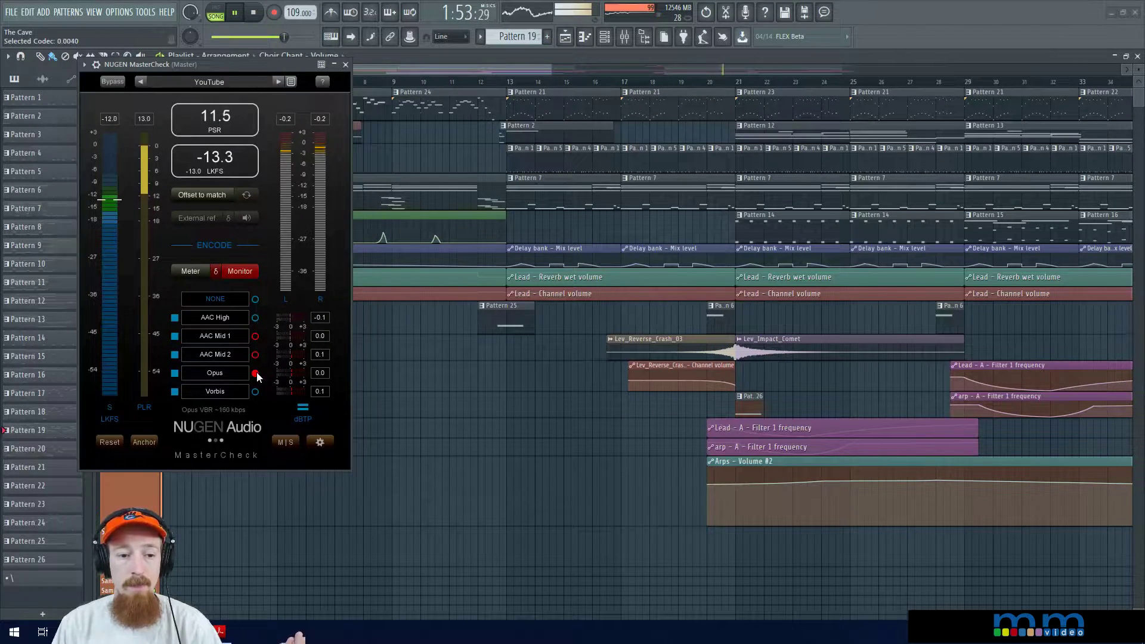
Step: Audition the δ difference for AAC Mid 2, Vorbis, AAC Mid 1 and Opus, then return to Meter
click(217, 272)
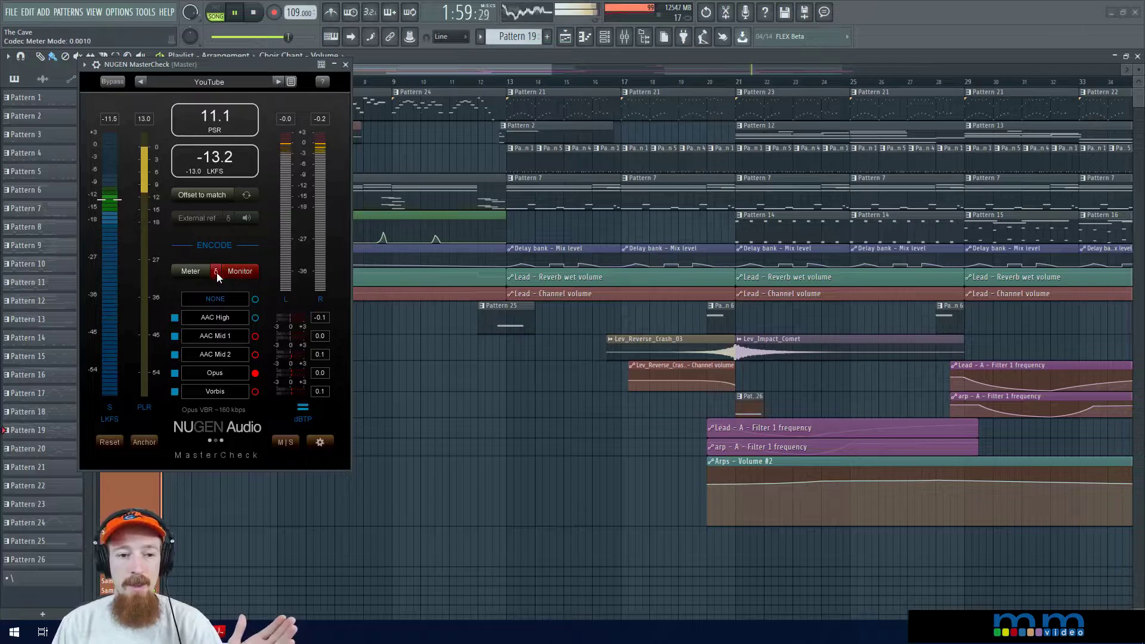
click(256, 356)
click(255, 392)
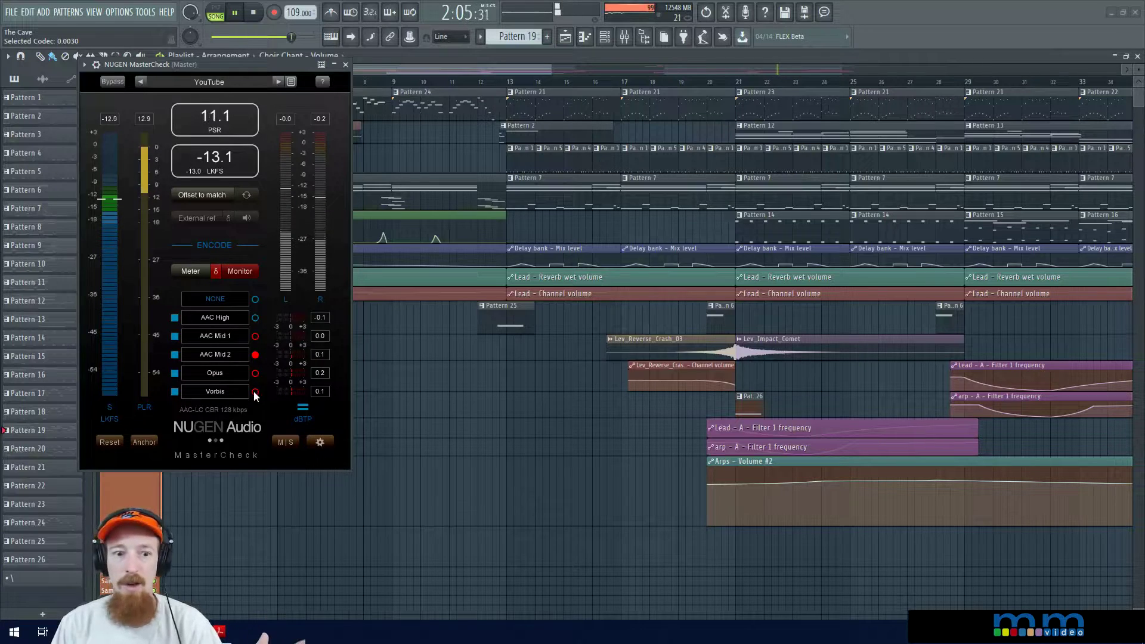
click(255, 337)
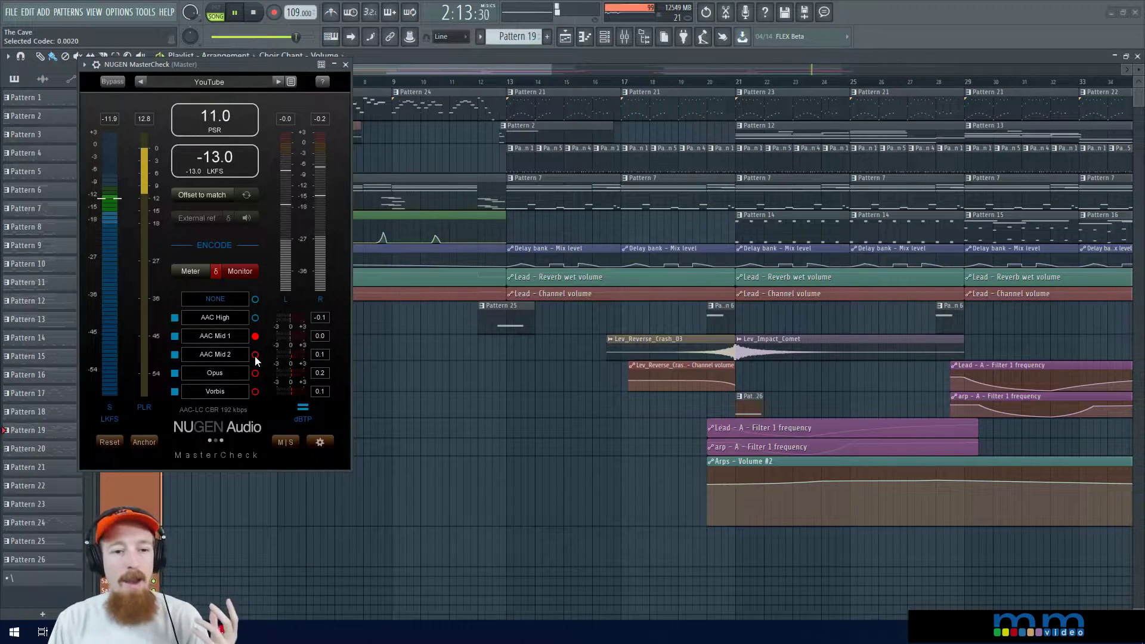
click(256, 373)
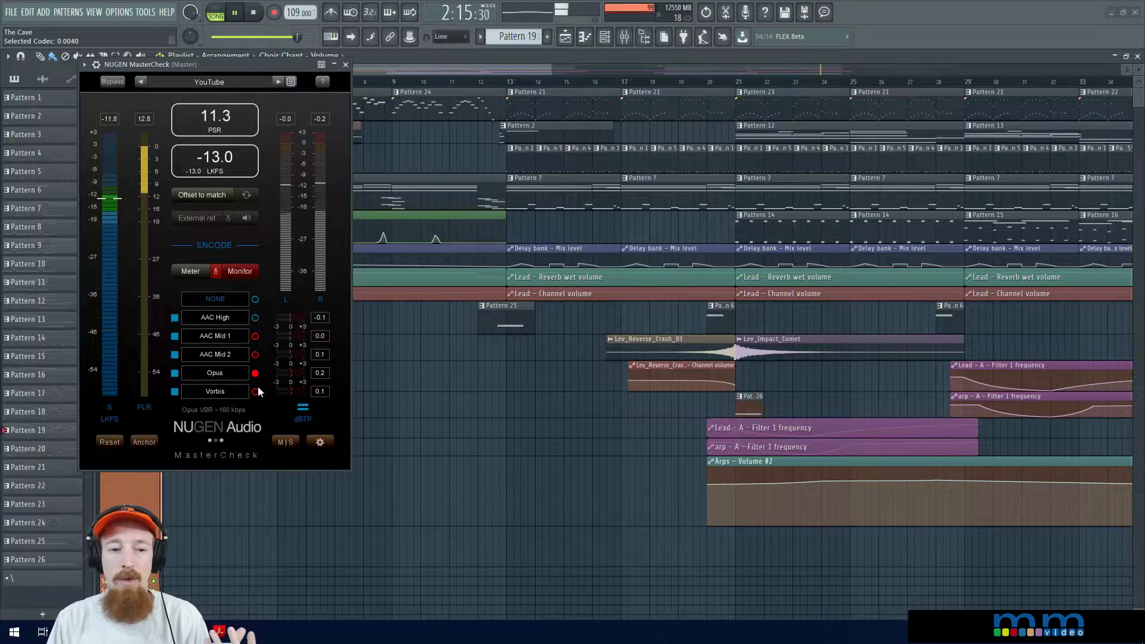
click(228, 274)
click(194, 275)
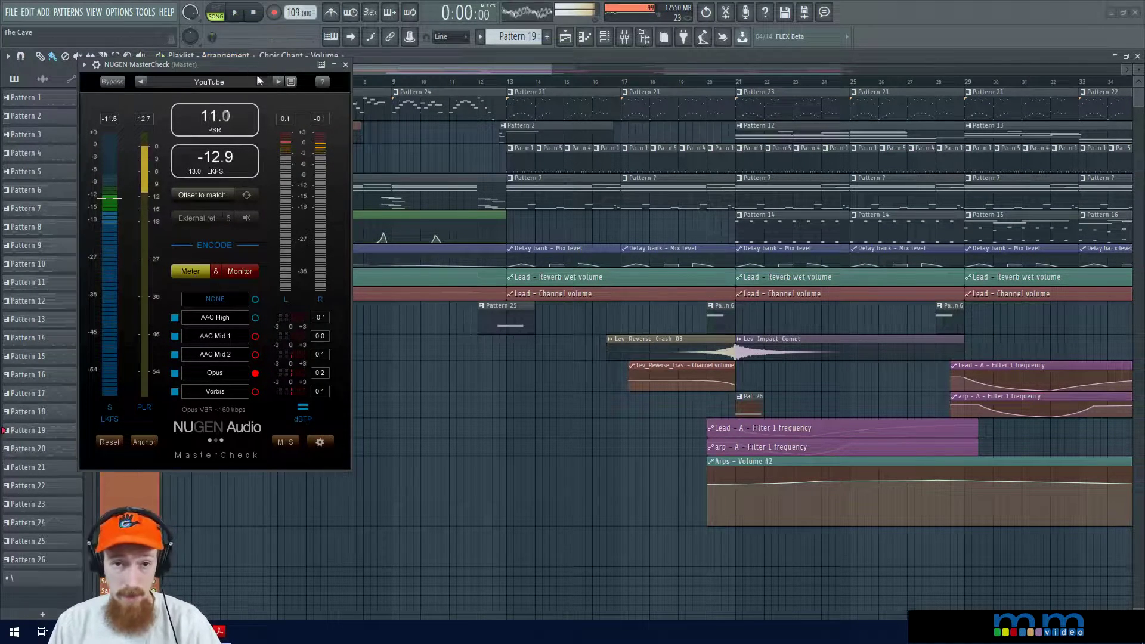
Step: Stop playback, leaving MasterCheck at -13.0 LKFS
key(space)
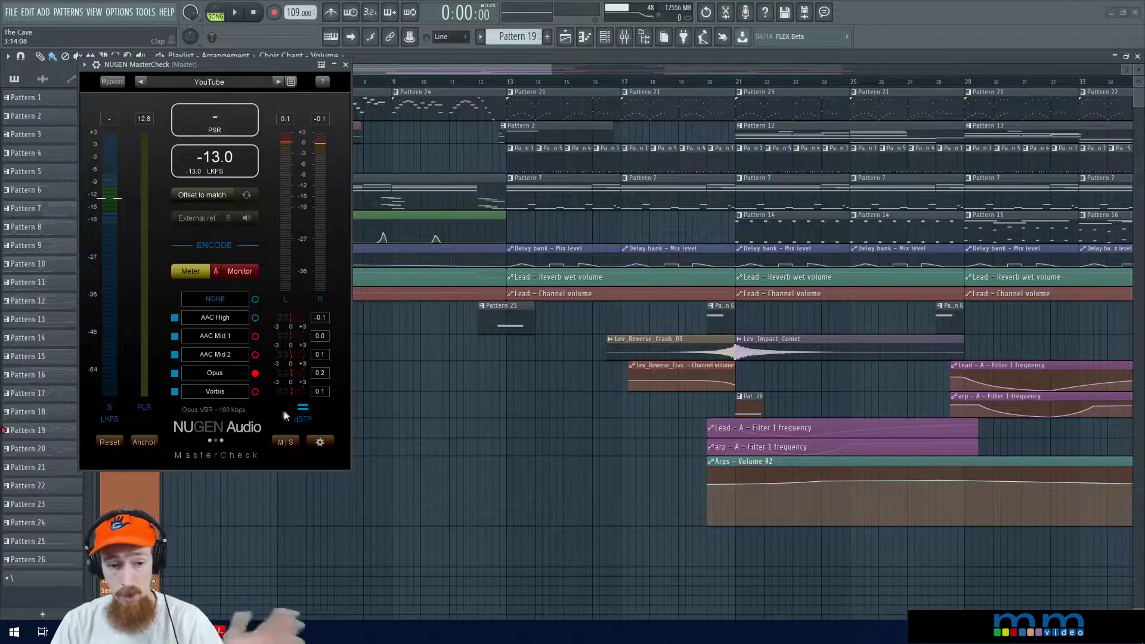
Step: Hide the codec meters and check the playing mix in M/S before returning to left-right
click(308, 412)
click(284, 443)
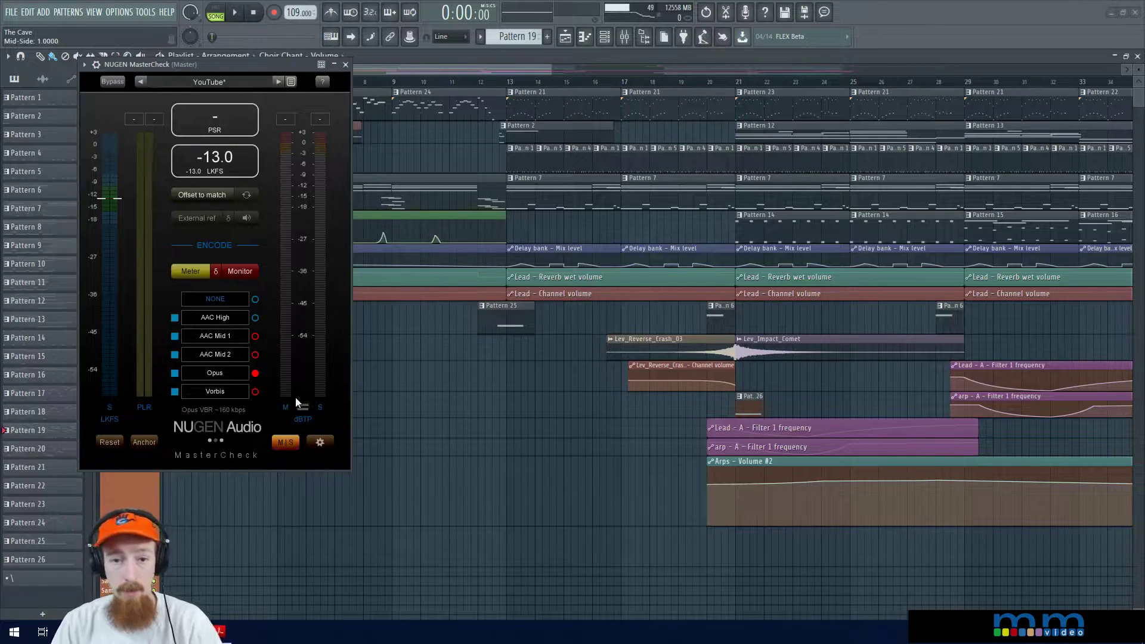
key(space)
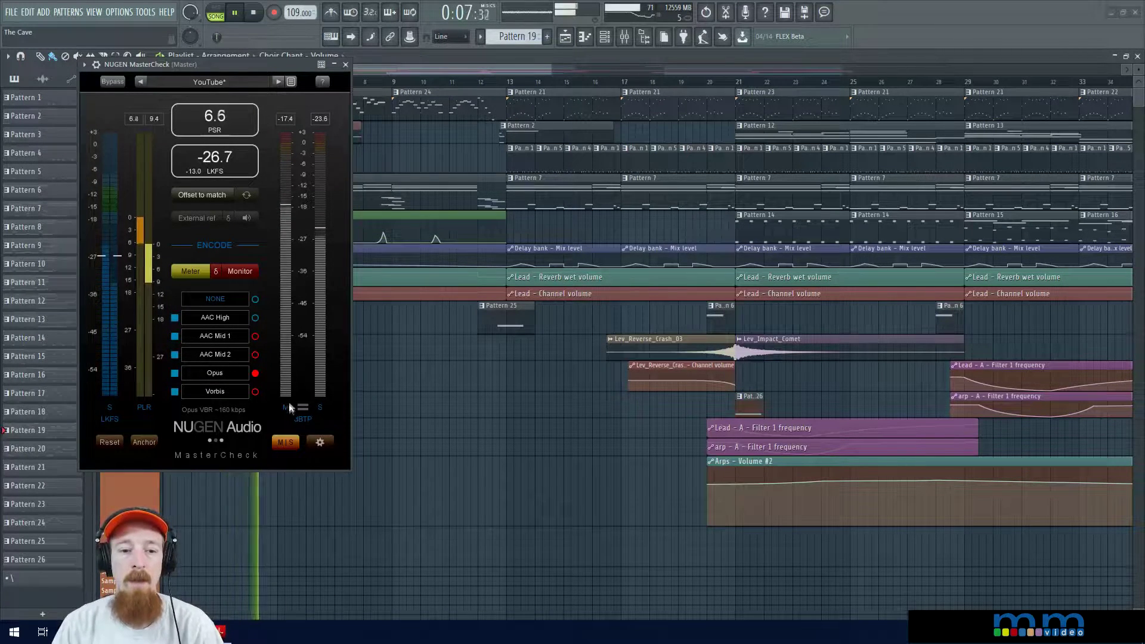
click(287, 444)
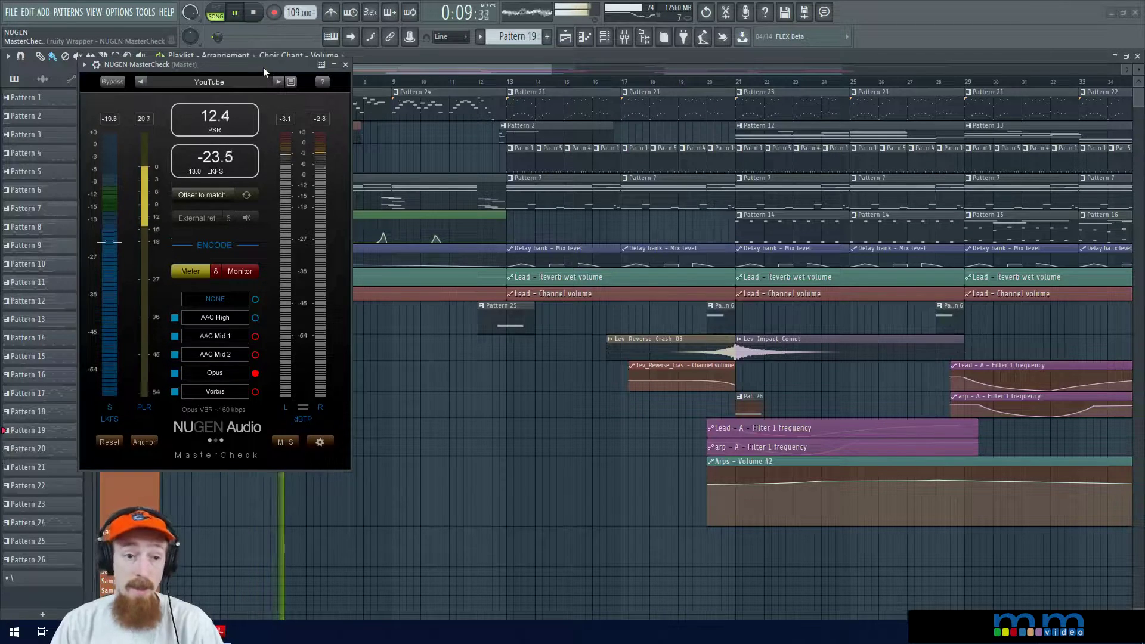
key(space)
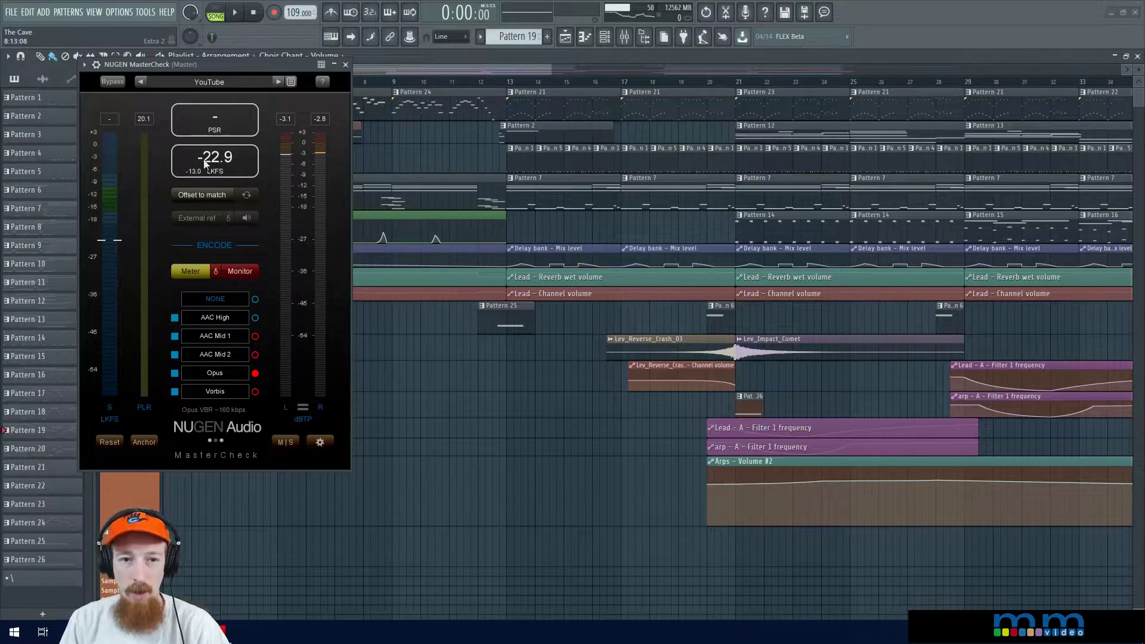
Step: Preview the song from bar 20, then stop and set the song position to bar 17
key(space)
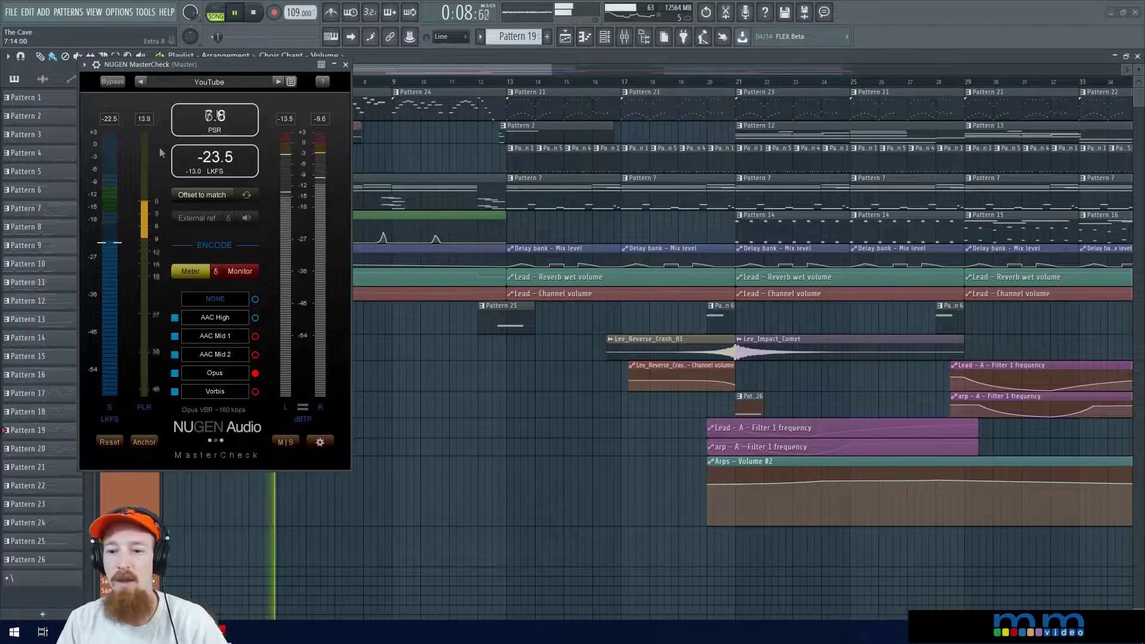
click(711, 81)
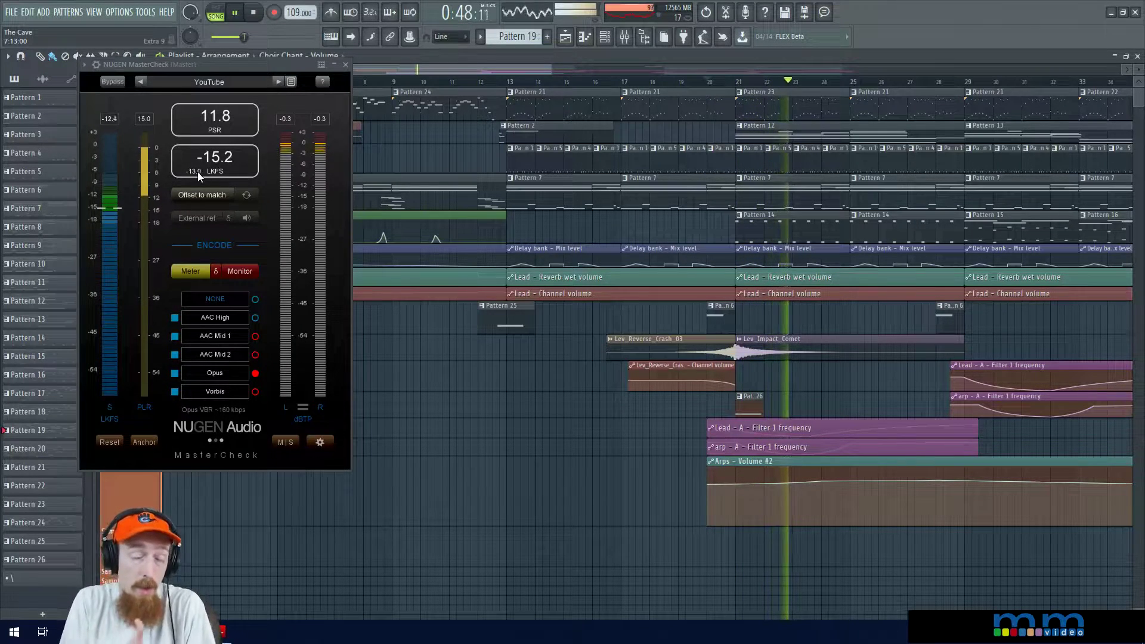
click(220, 65)
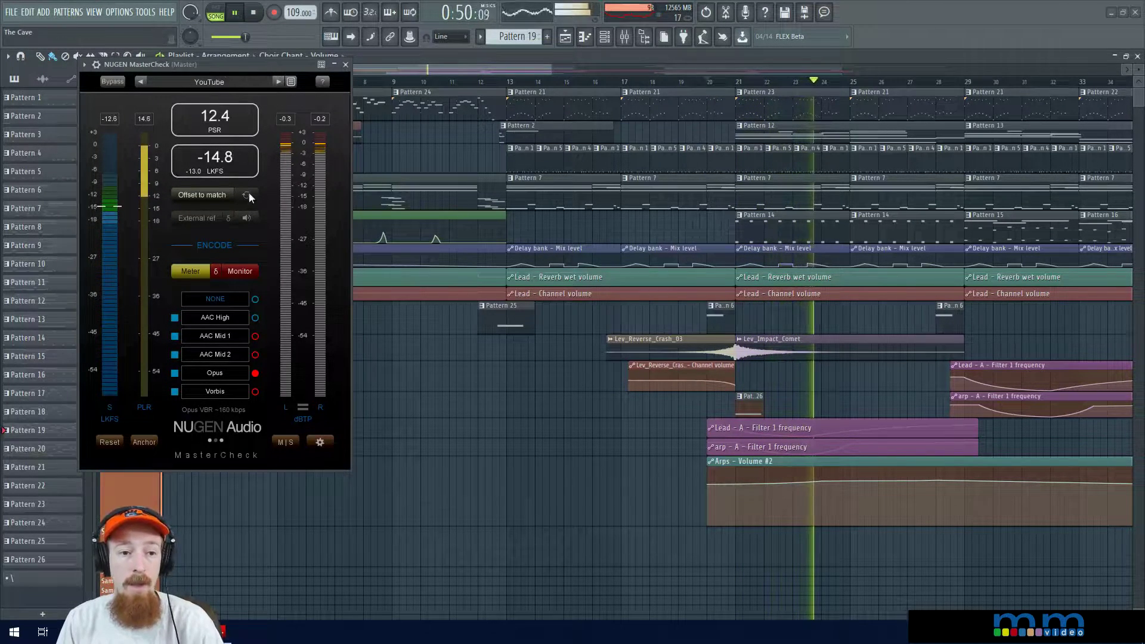
key(space)
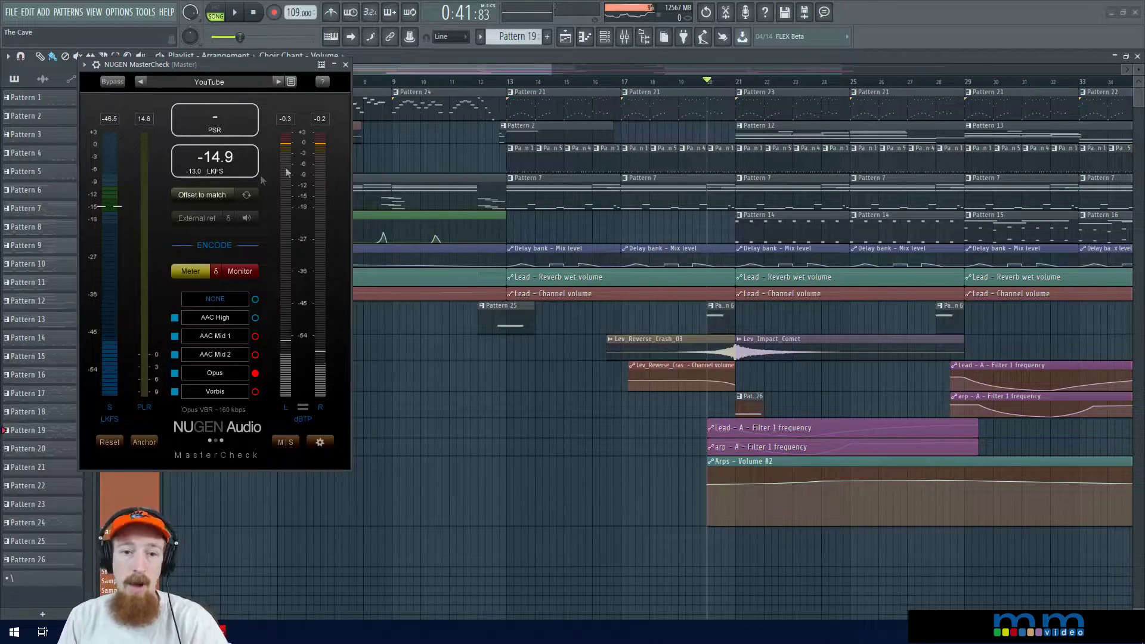
click(622, 82)
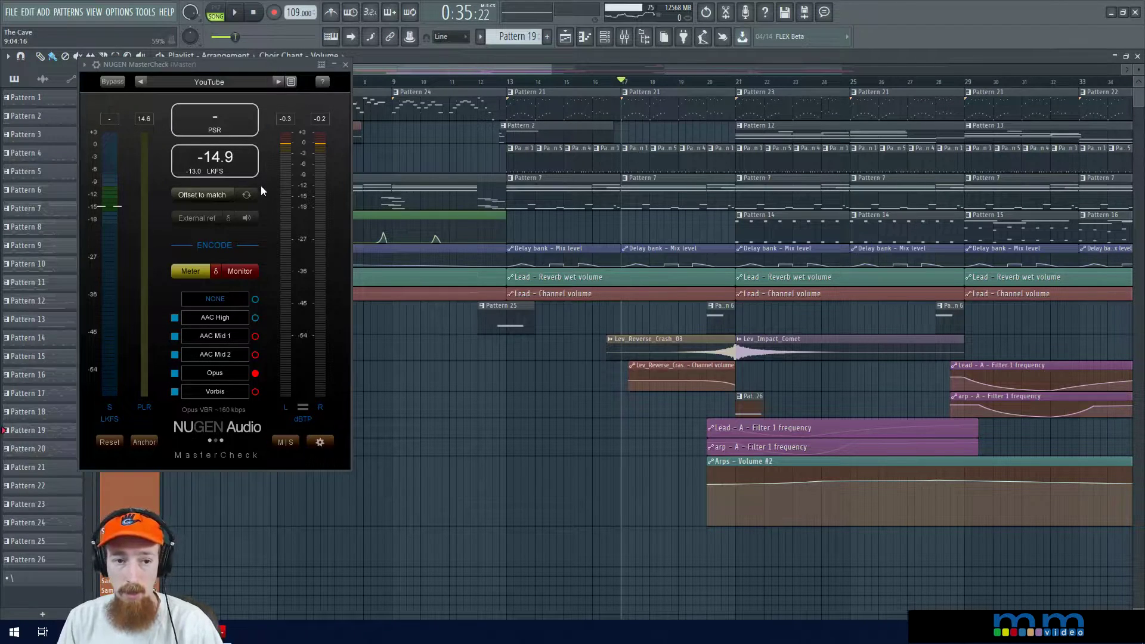
Step: Play from bar 17, toggling Offset to match and resetting the loudness readings
key(space)
click(210, 197)
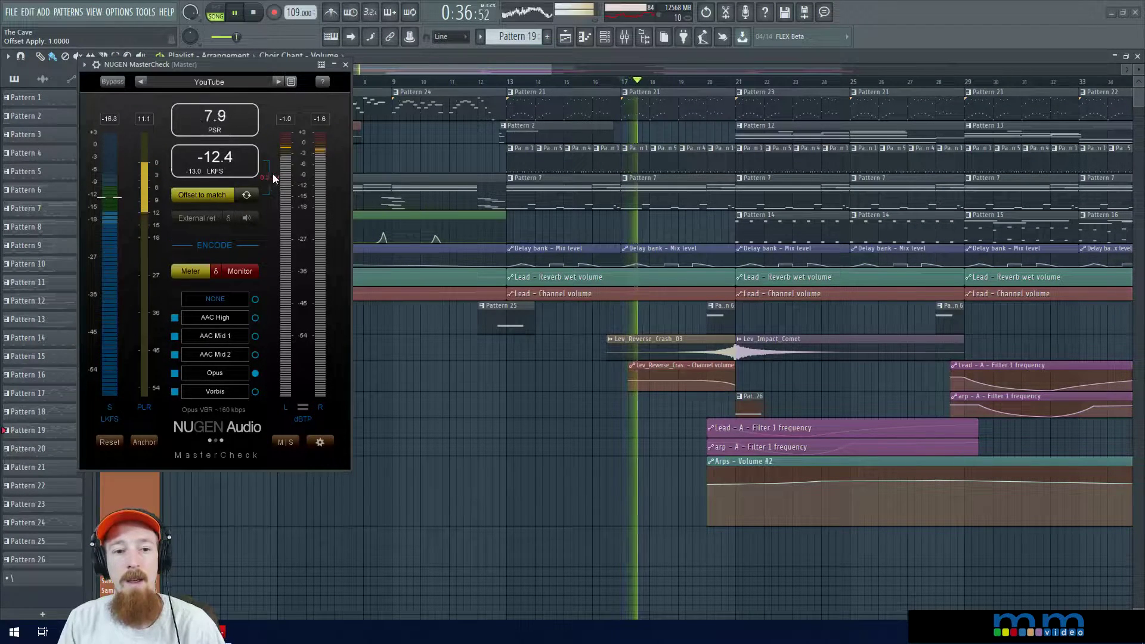
click(208, 195)
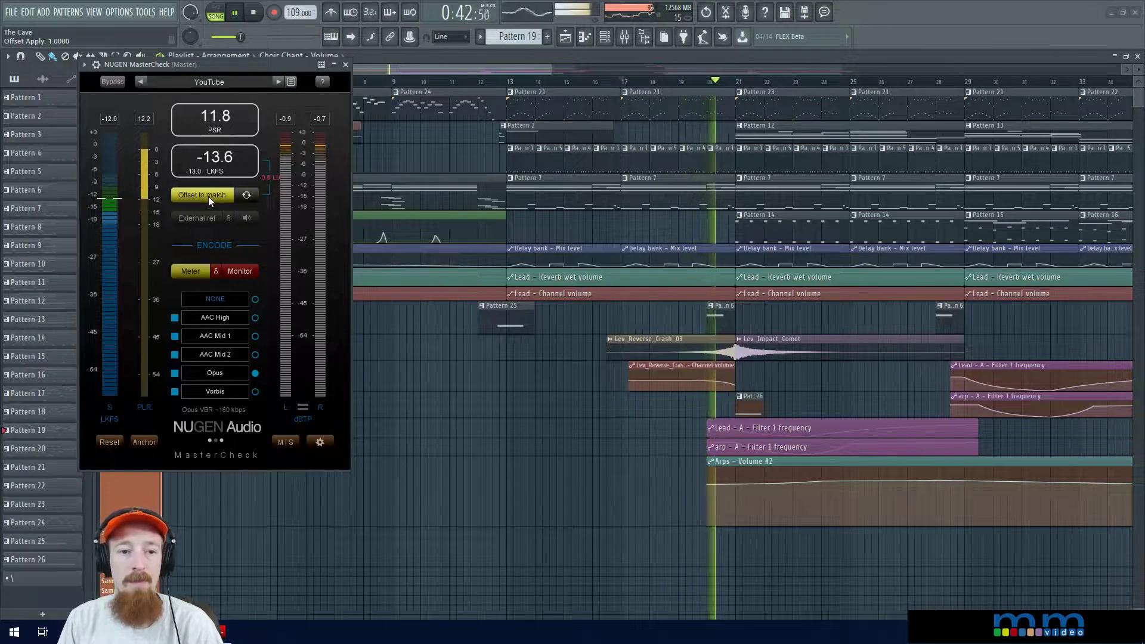
click(209, 195)
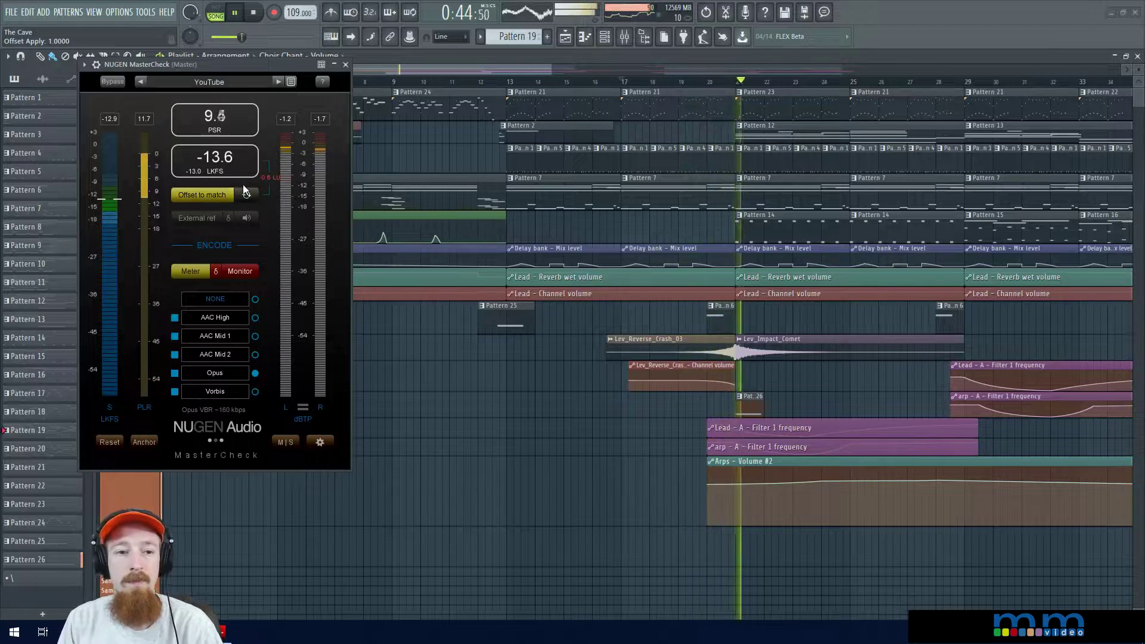
click(199, 195)
click(199, 194)
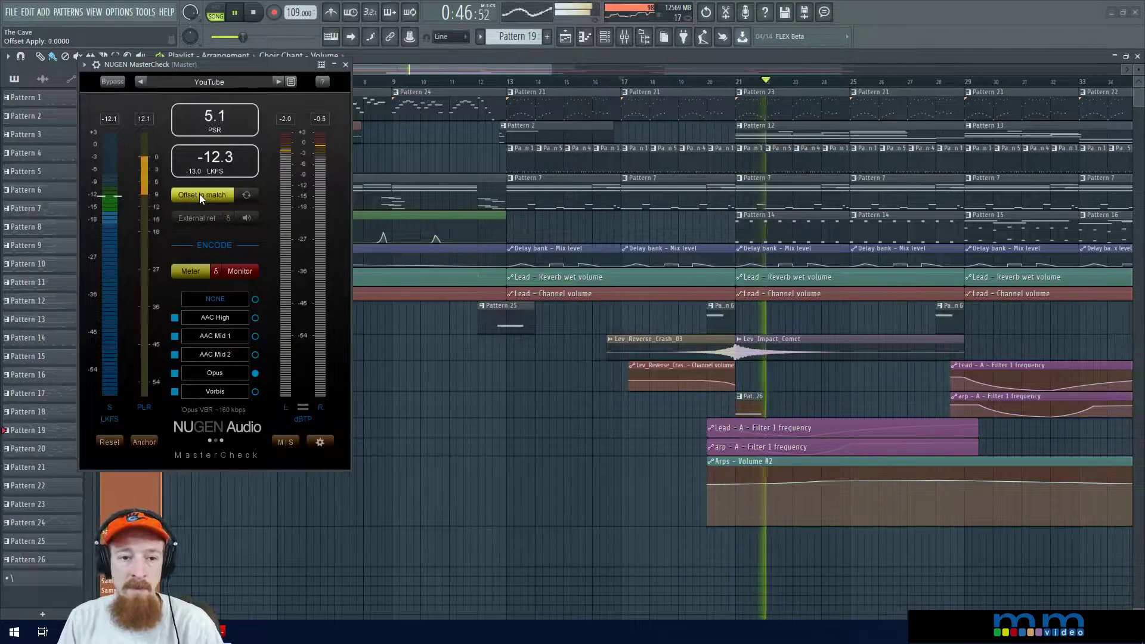
click(208, 199)
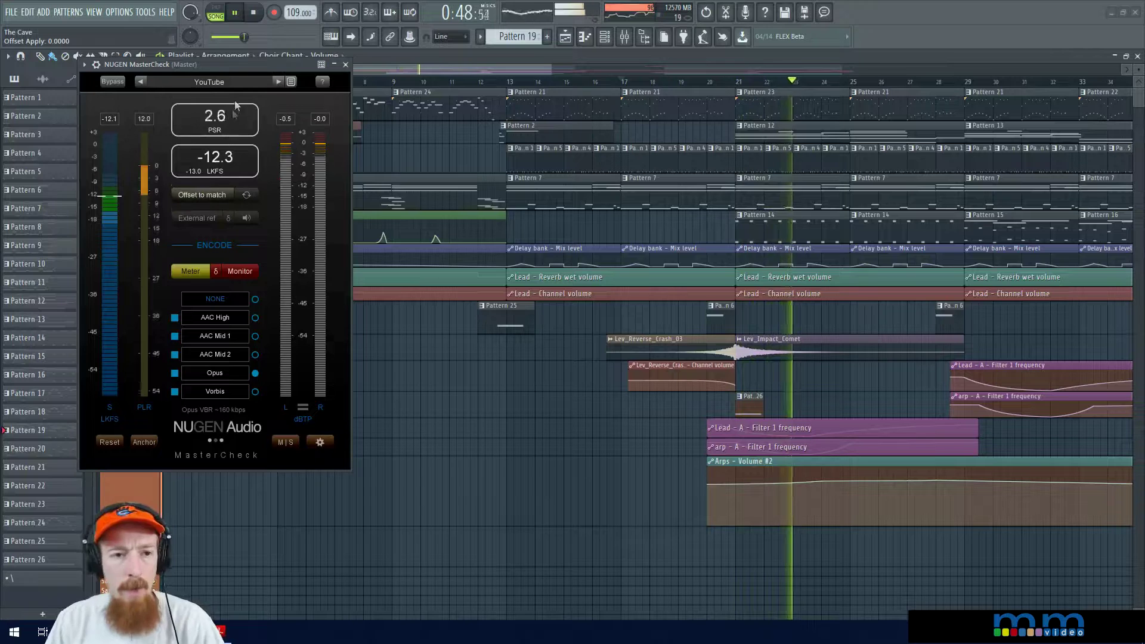
key(space)
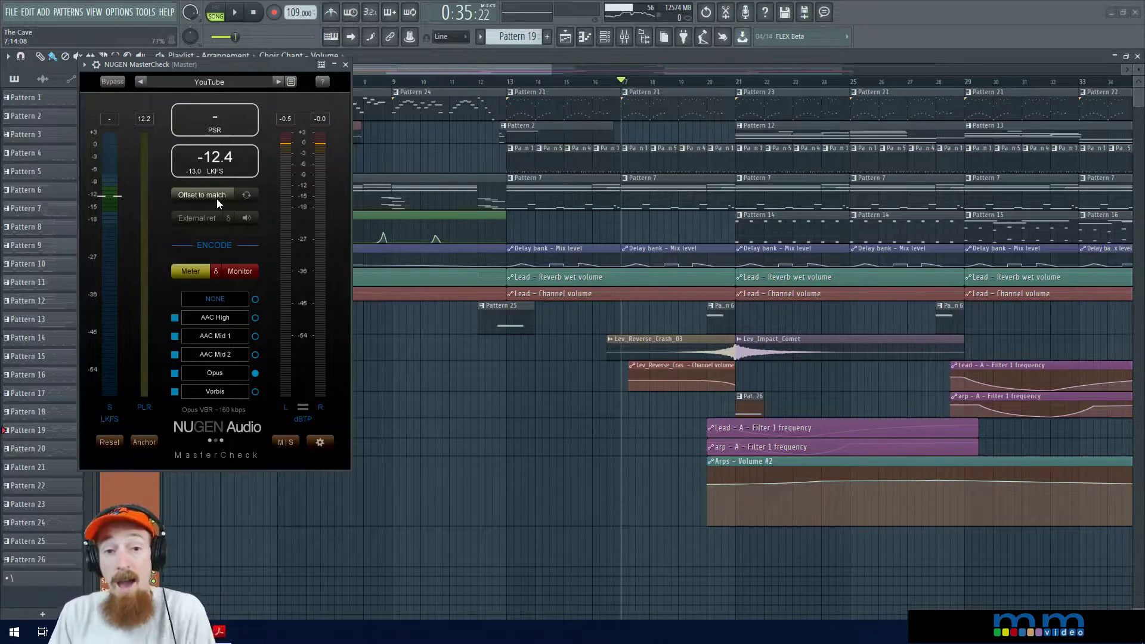
Step: A/B Offset to match on and off again, leaving it disabled at -12.4 LUFS
drag(248, 64, 256, 64)
click(224, 199)
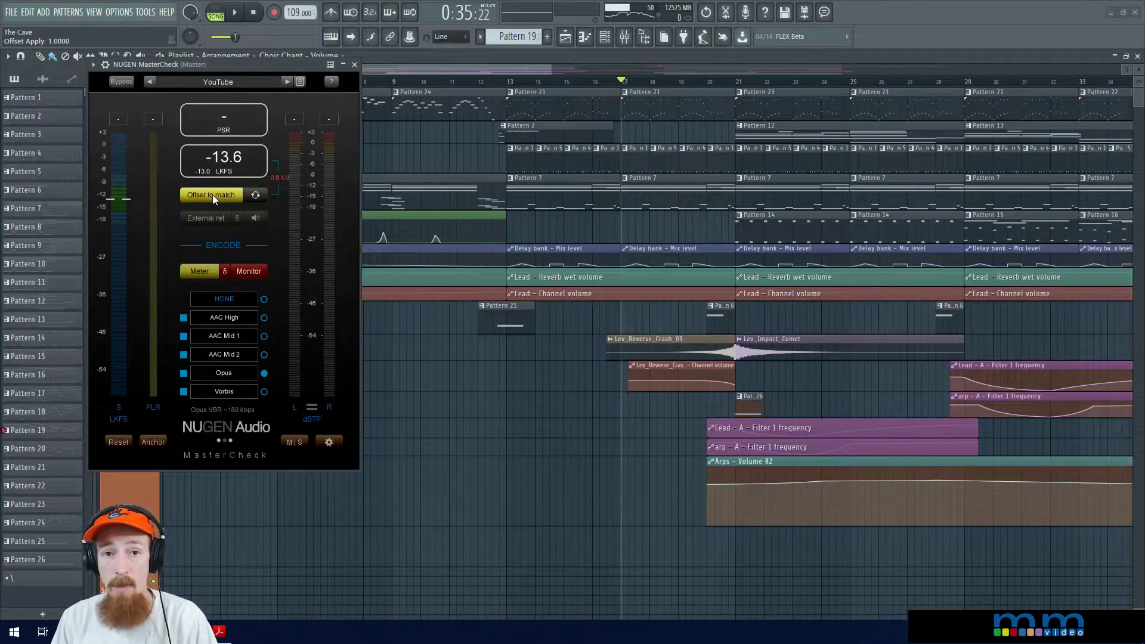
click(212, 194)
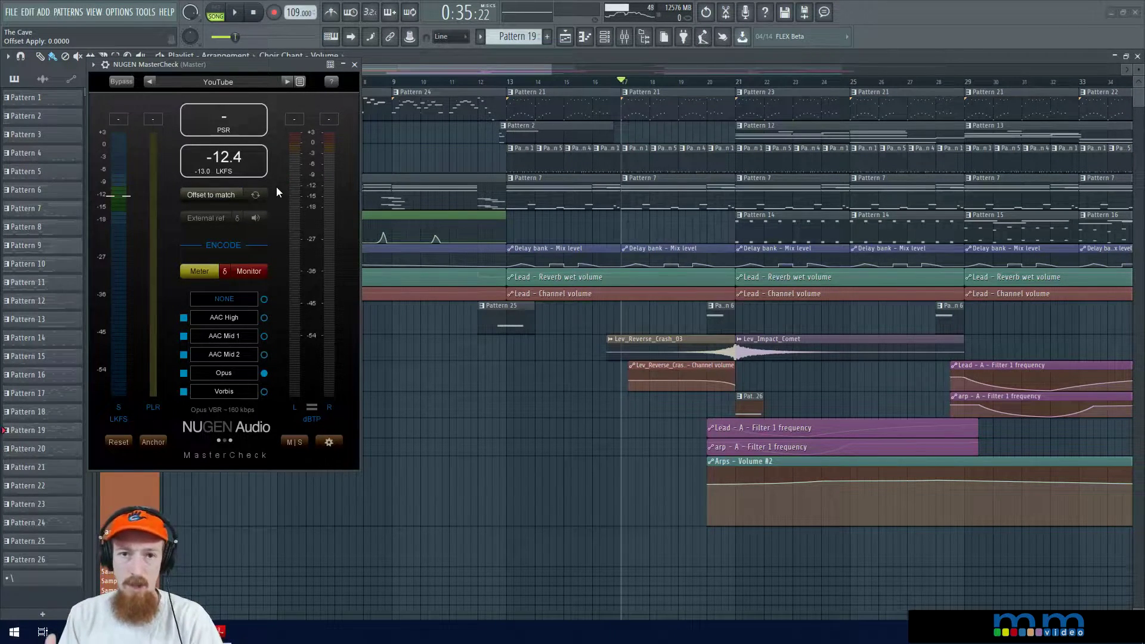
click(224, 199)
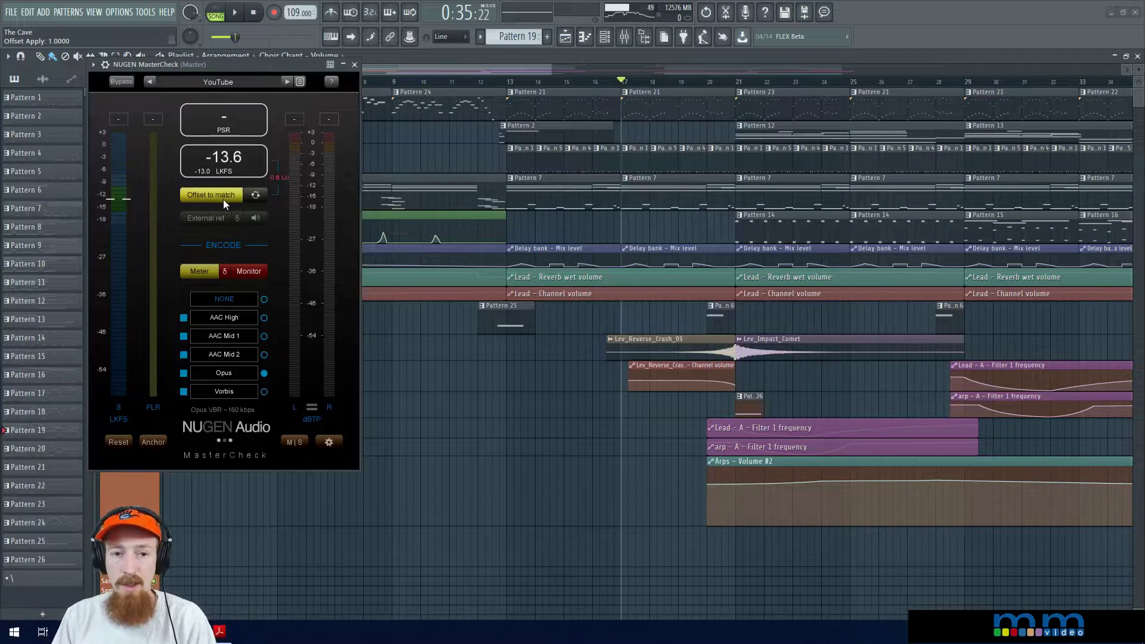
click(223, 199)
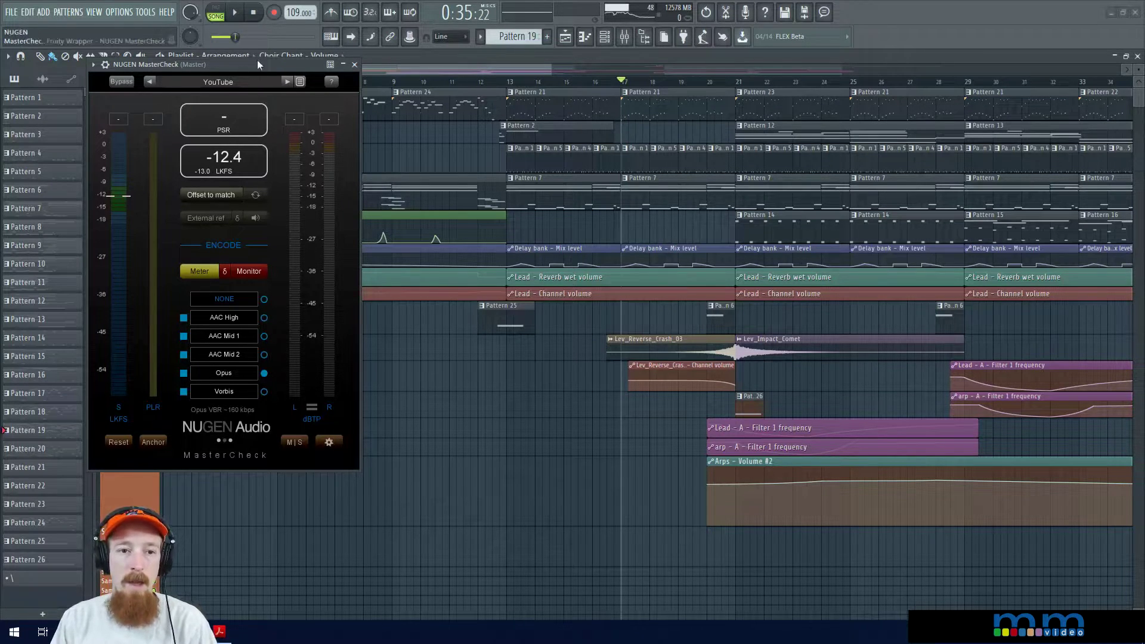
drag(256, 62, 246, 57)
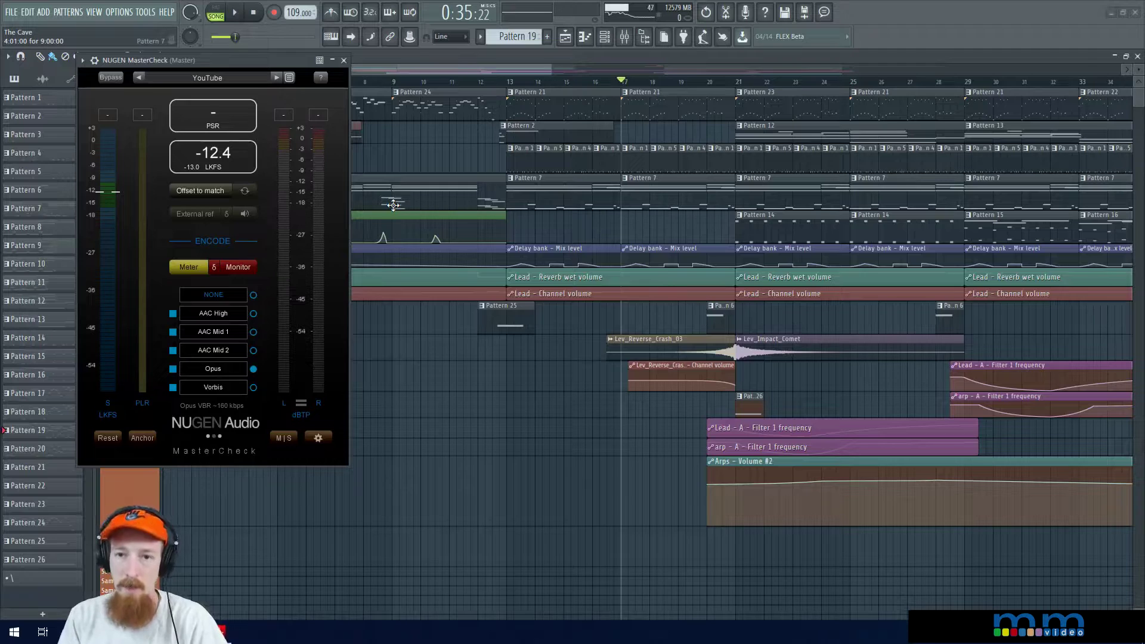
Step: Open the mixer on the Snar track's effect chain and move the song position to bar 13
click(604, 37)
drag(270, 66, 237, 70)
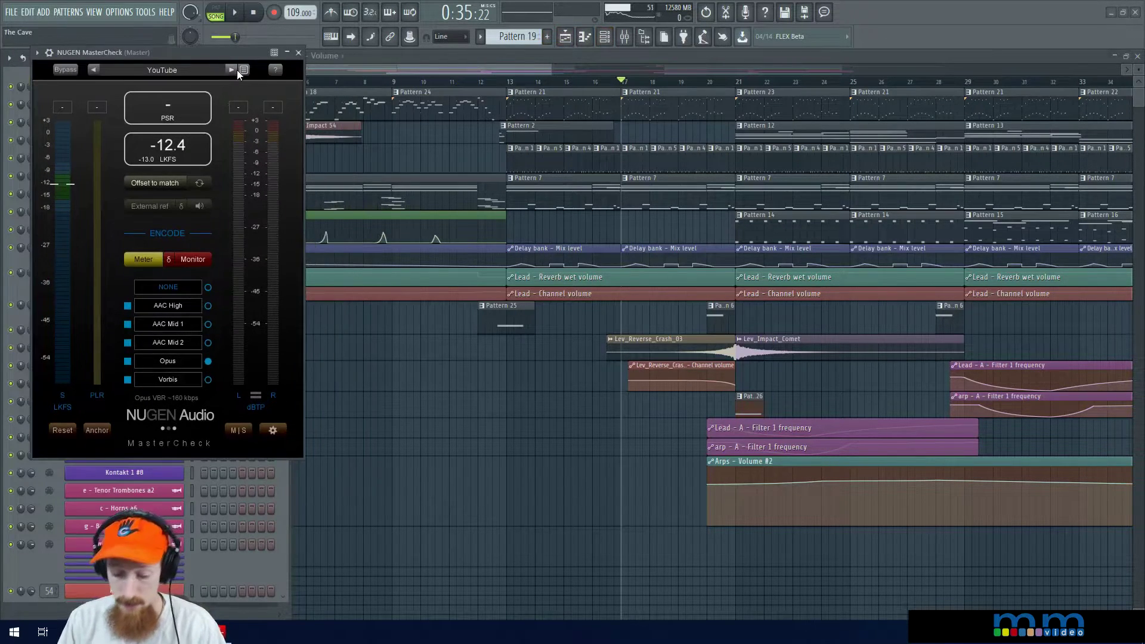
click(625, 36)
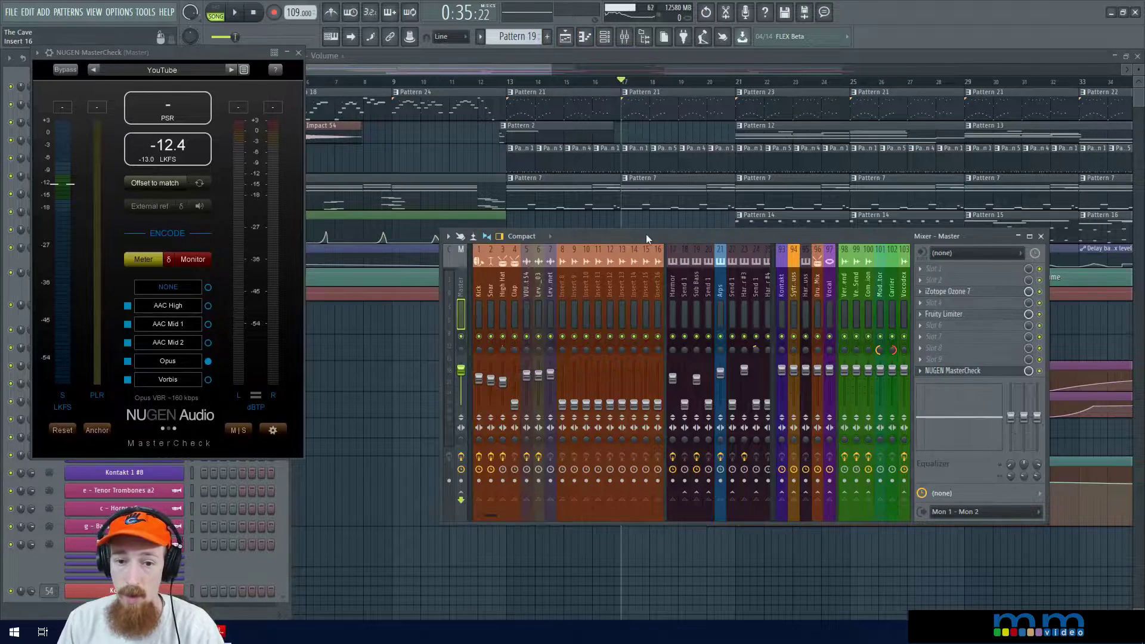
click(724, 302)
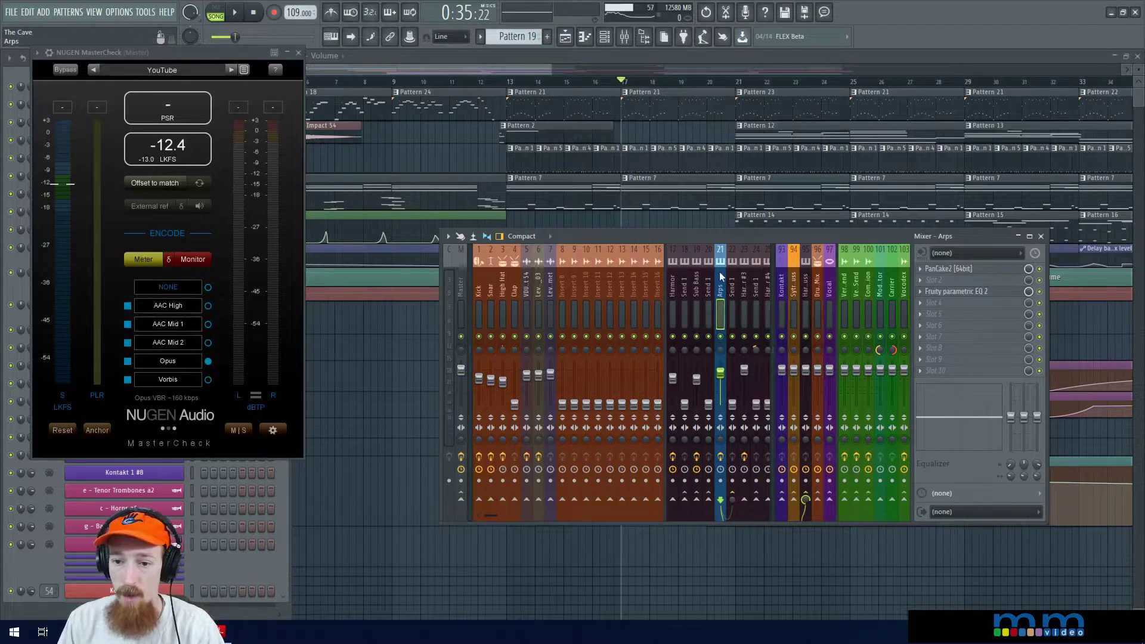
click(672, 304)
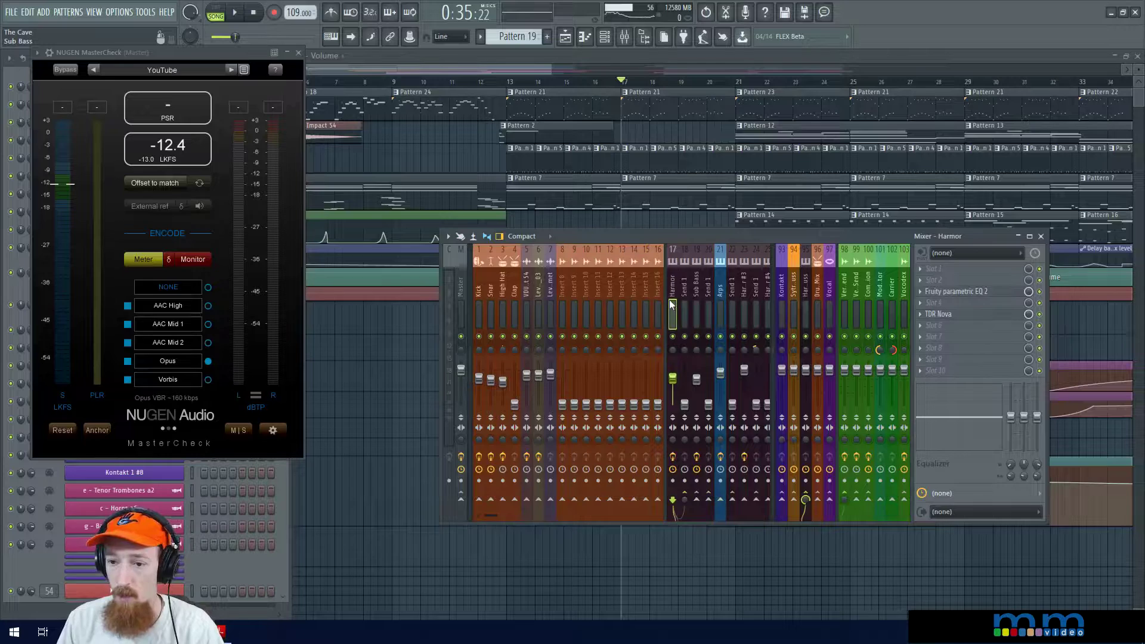
click(492, 298)
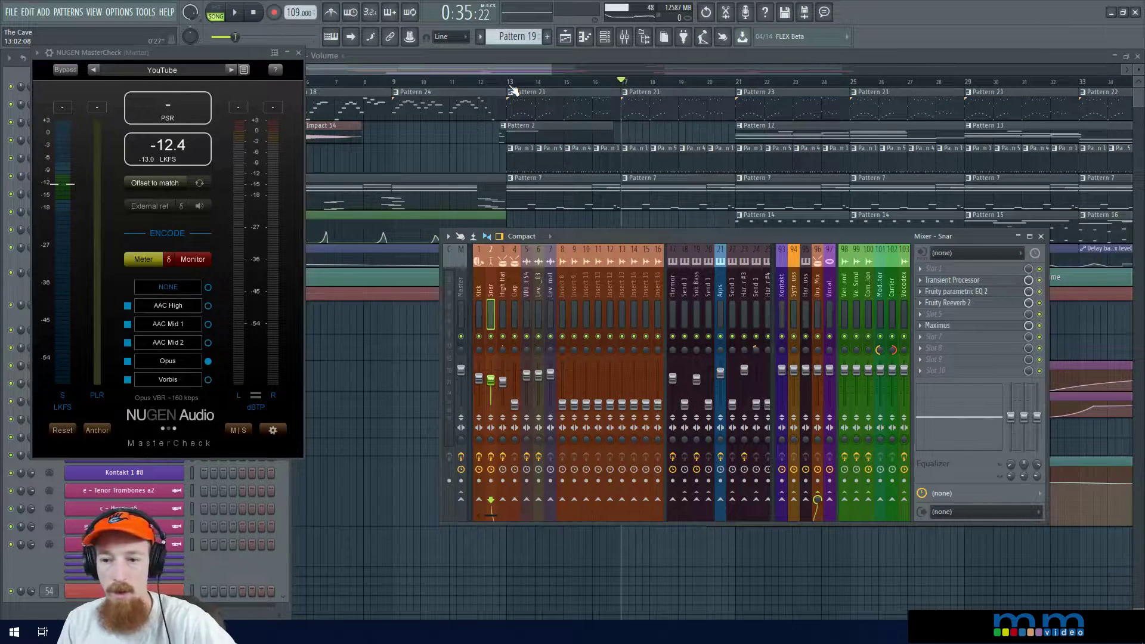
click(512, 89)
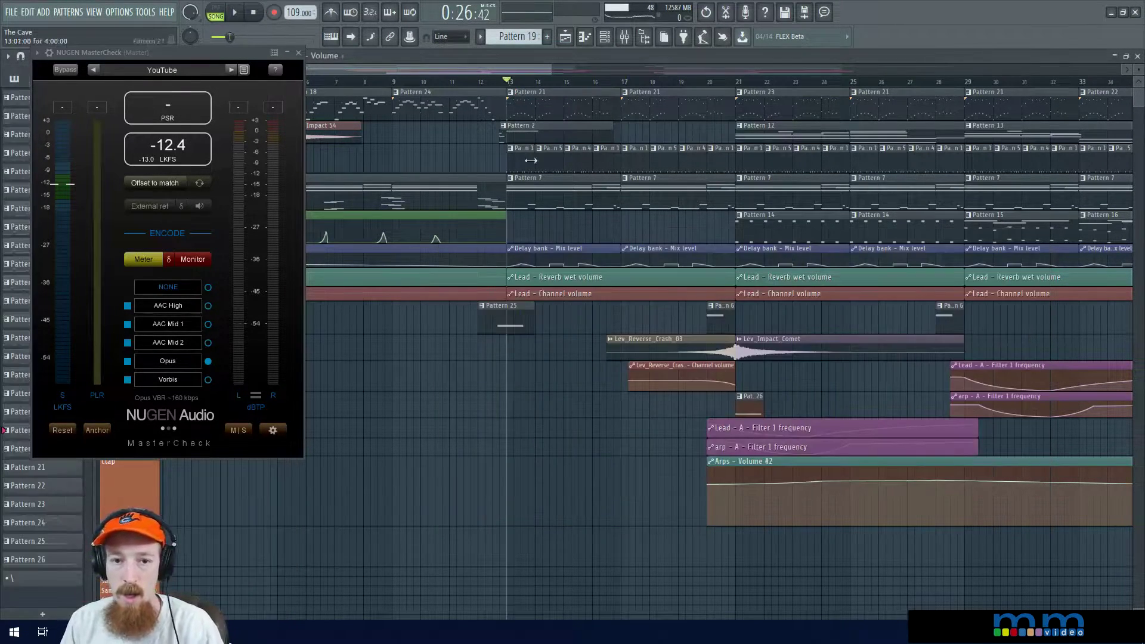
key(F9)
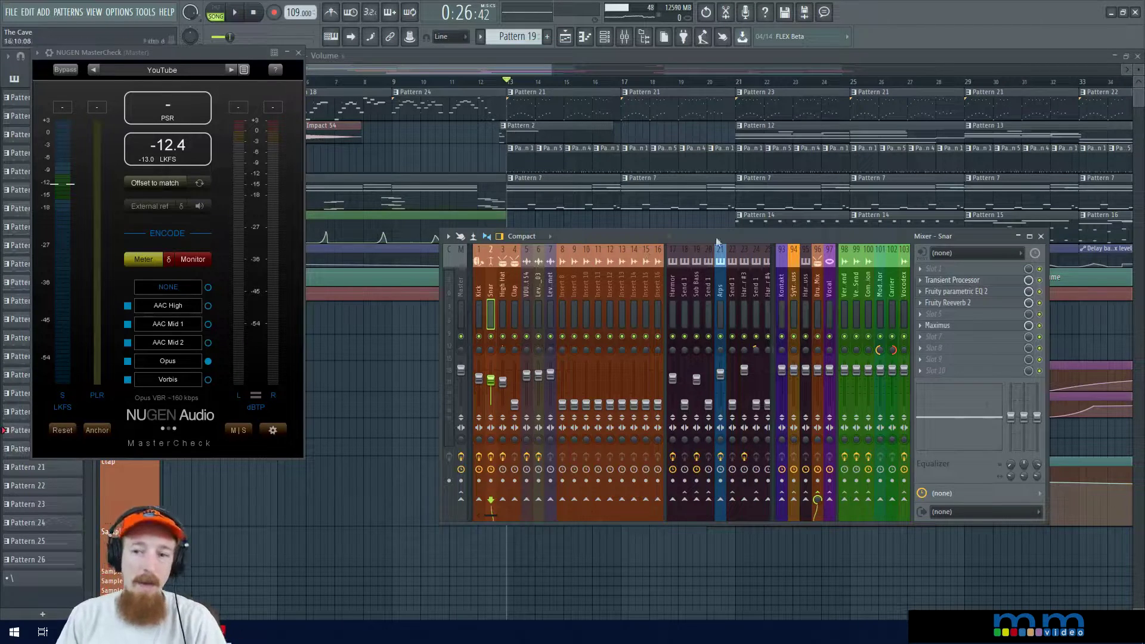
Step: Search 'send' and load NUGEN Send 64bit (VST) into Snar's first effect slot
click(935, 270)
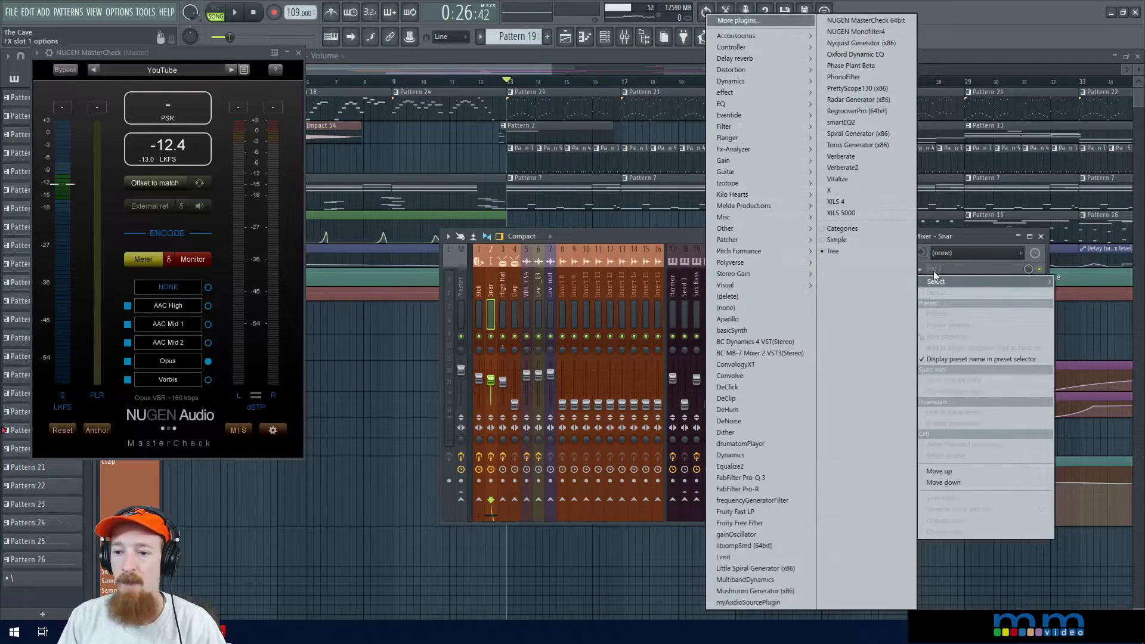
click(768, 19)
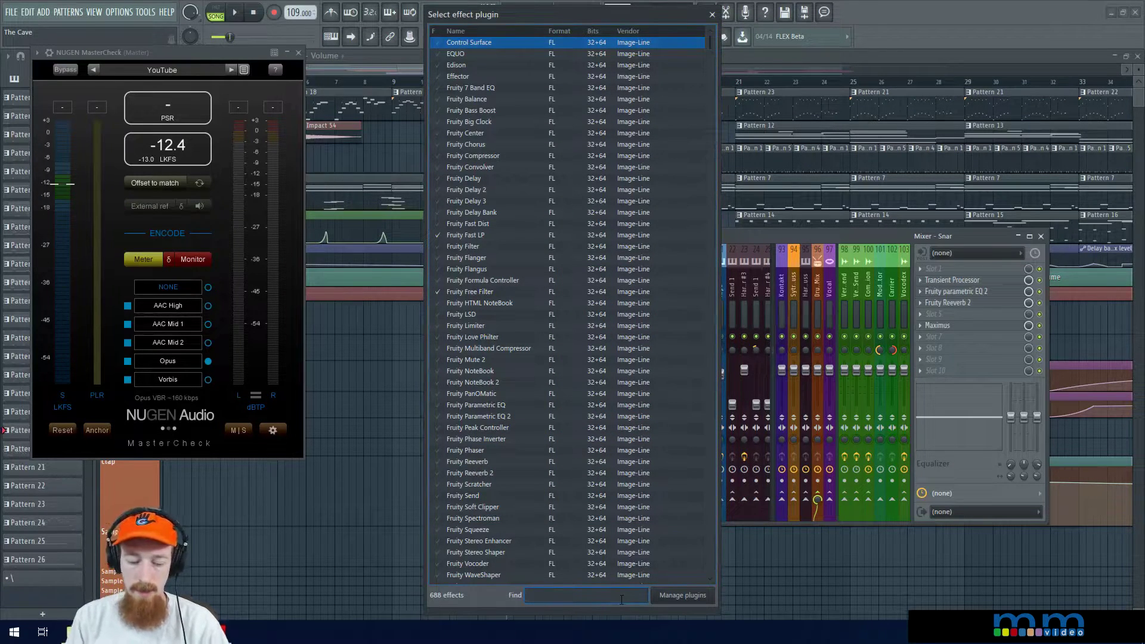
text(send)
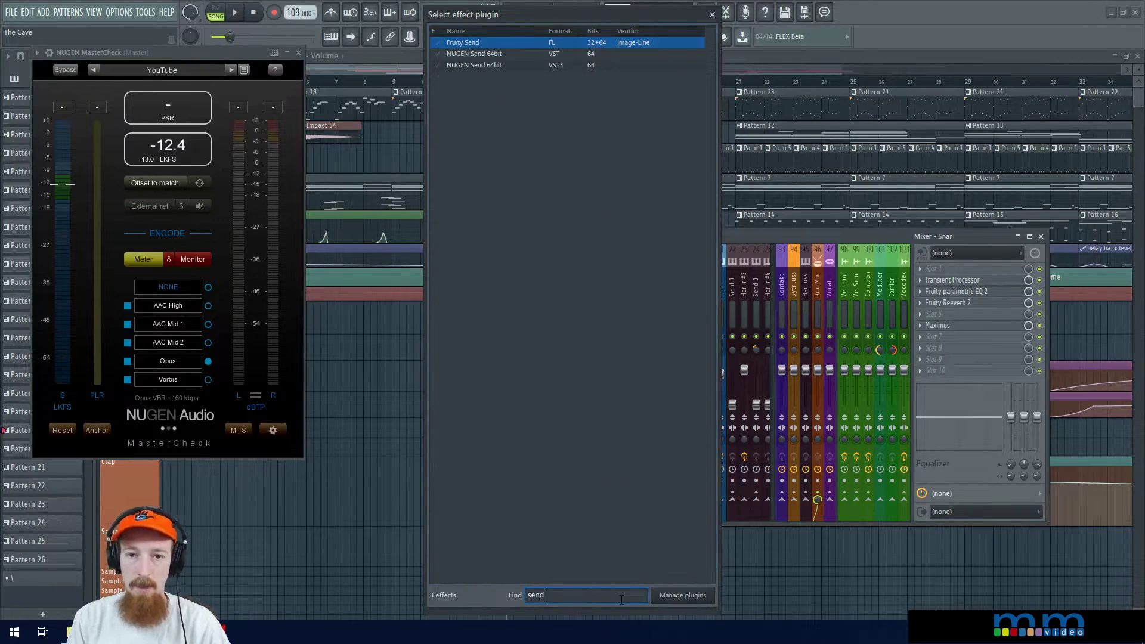
click(496, 66)
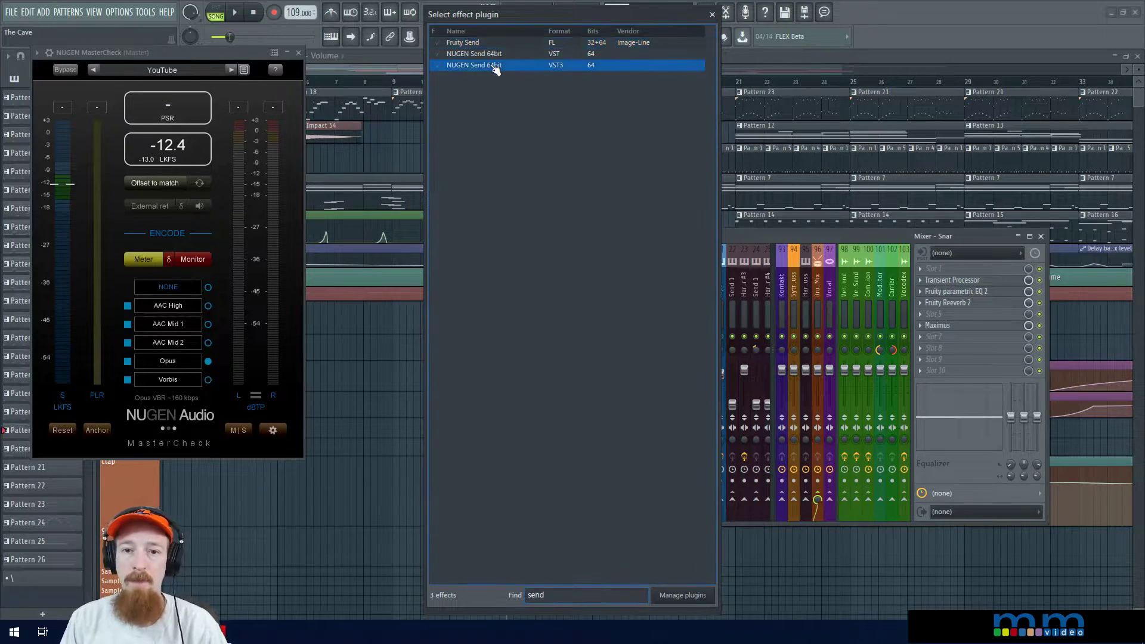
click(493, 54)
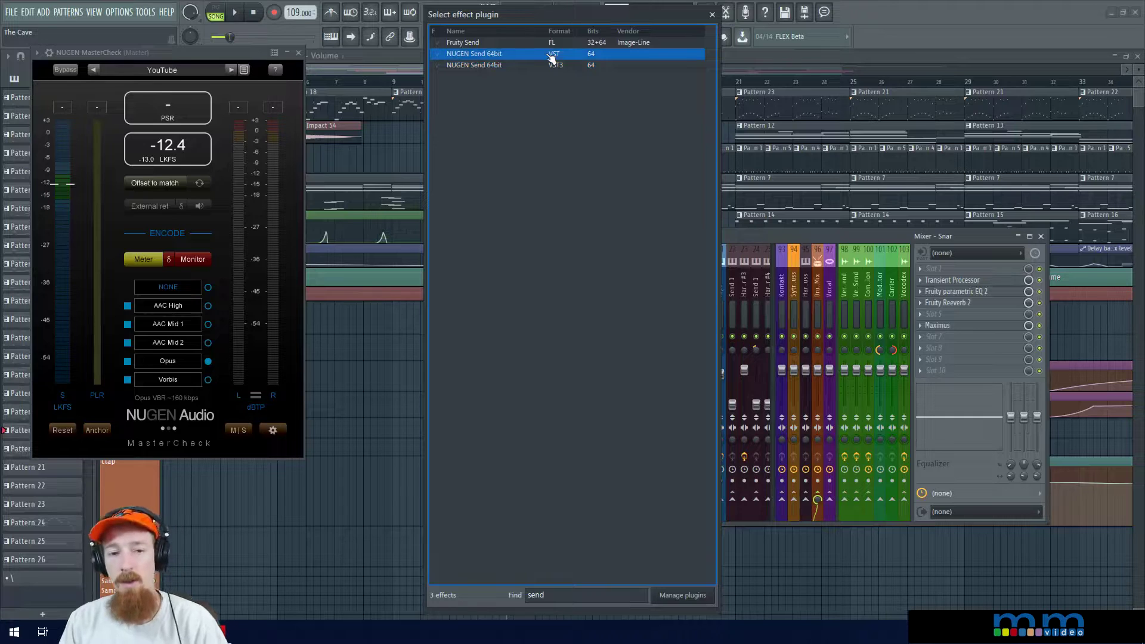
double_click(503, 54)
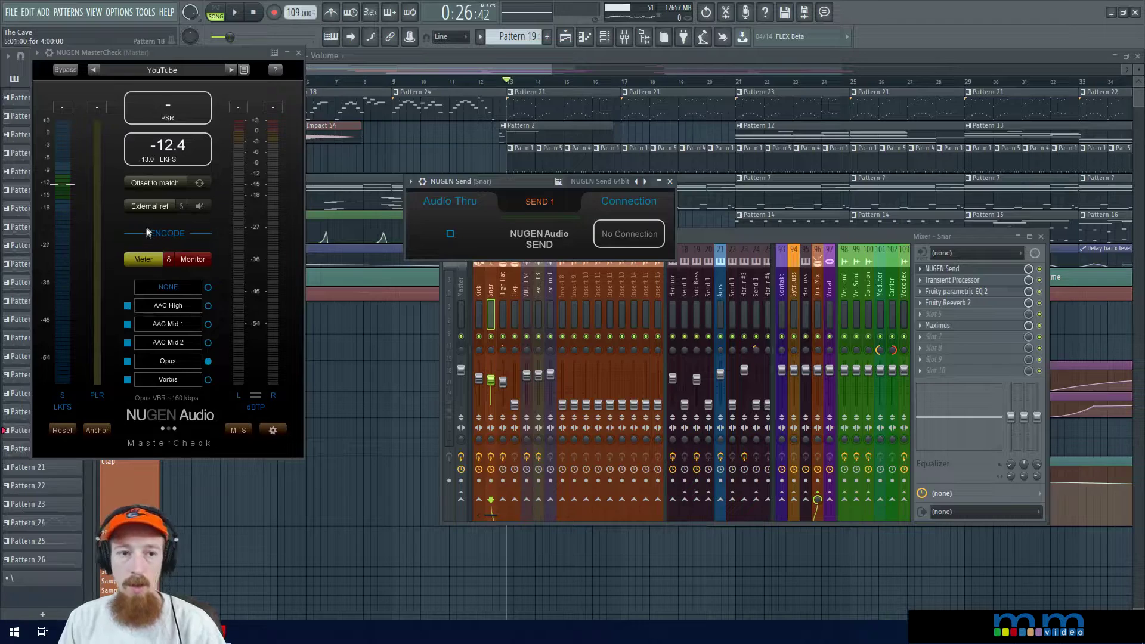
Step: Delete NUGEN MasterCheck from the Master track's effect slot and confirm the removal
drag(181, 54, 189, 66)
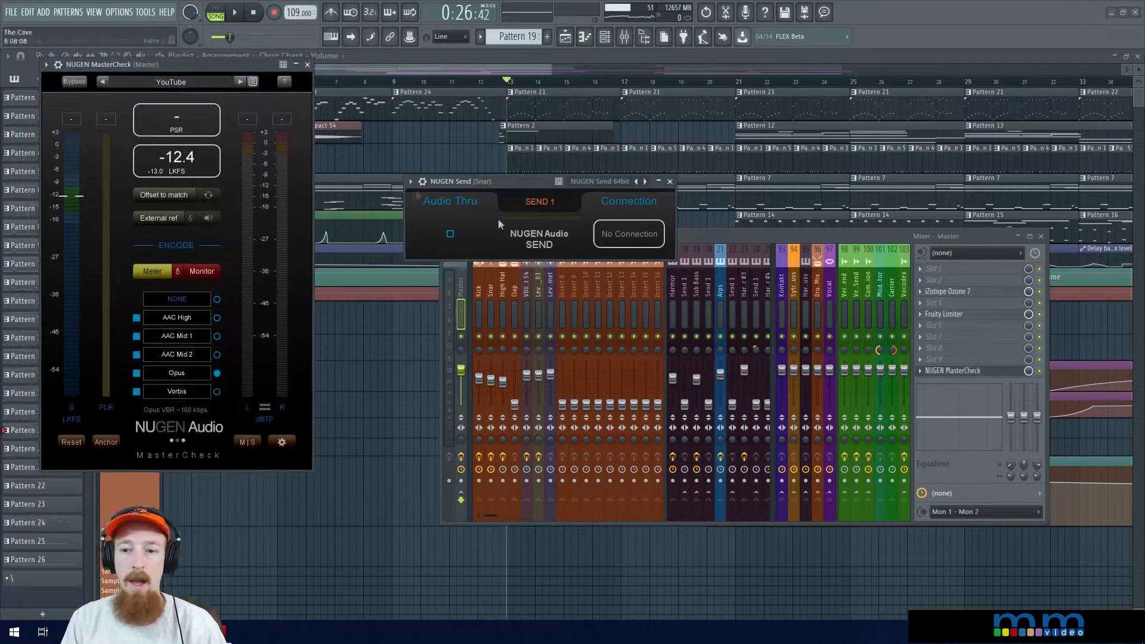
click(921, 370)
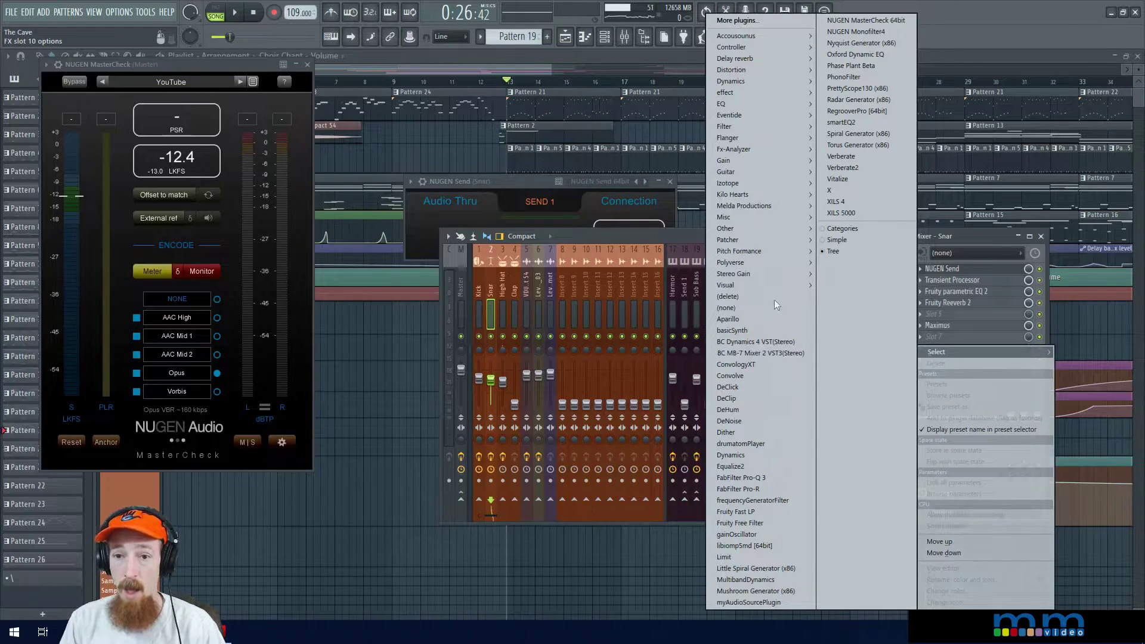
mouse_move(961, 348)
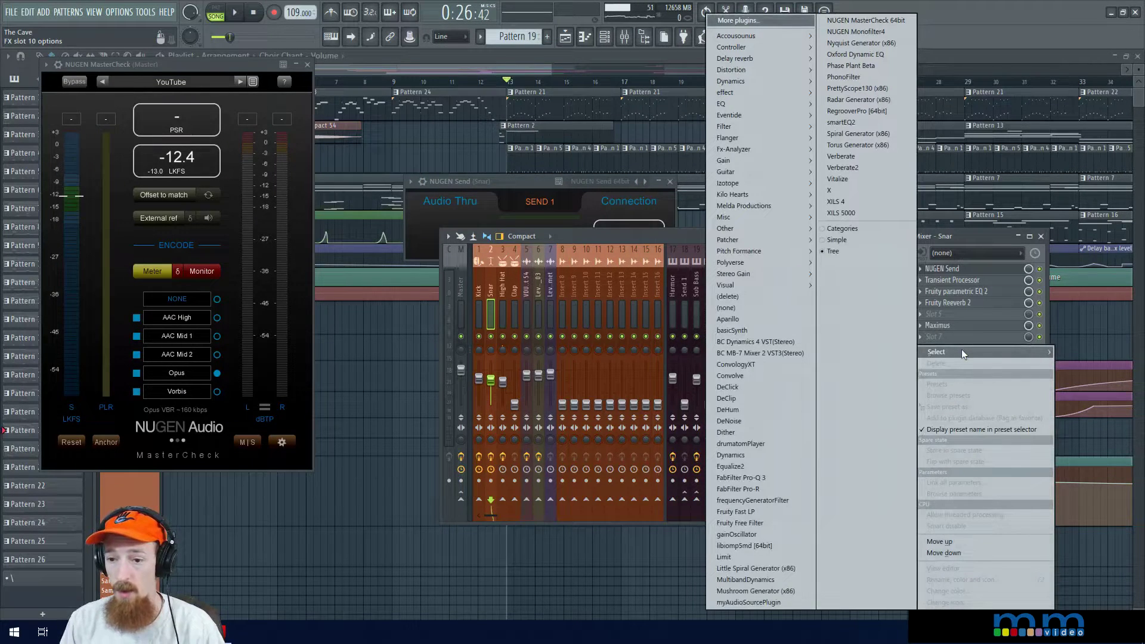
click(956, 324)
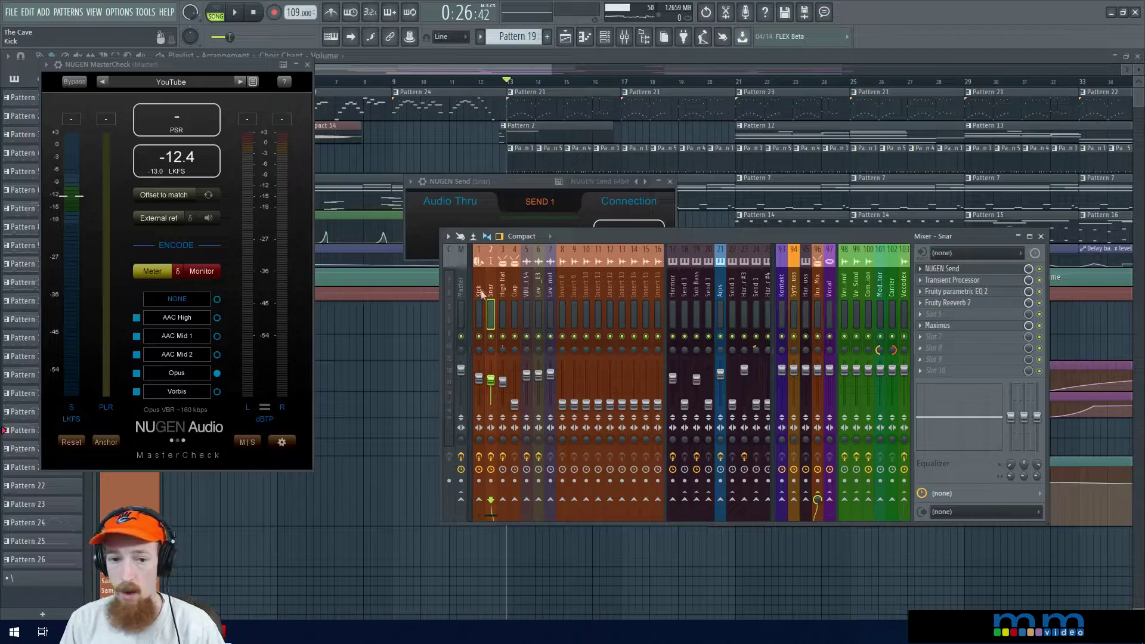
click(461, 300)
click(923, 370)
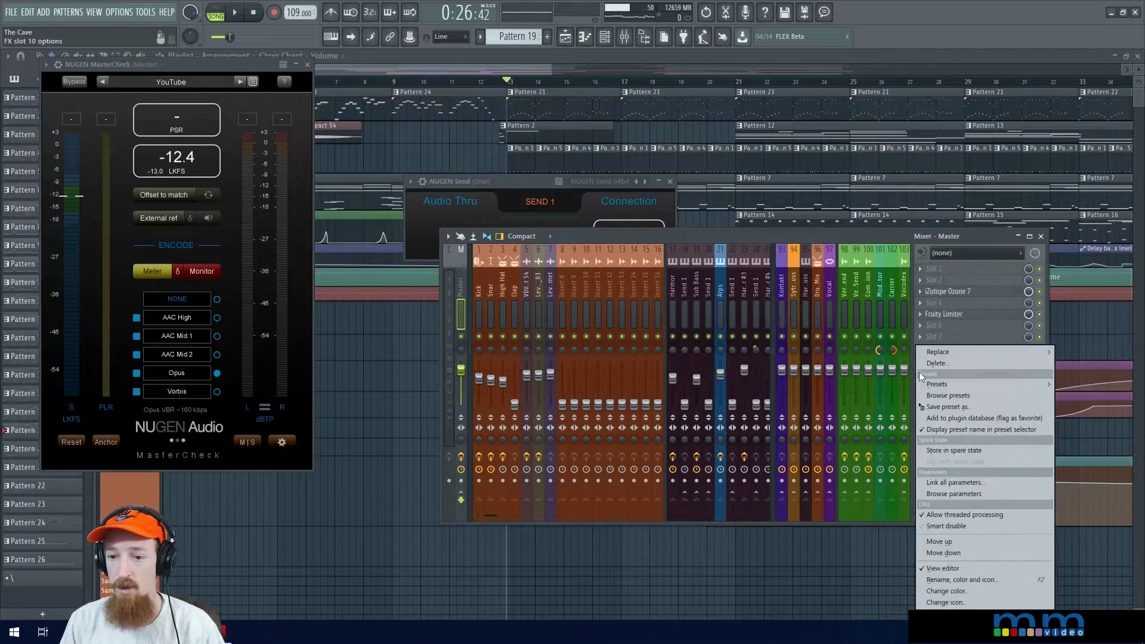
click(937, 364)
click(626, 346)
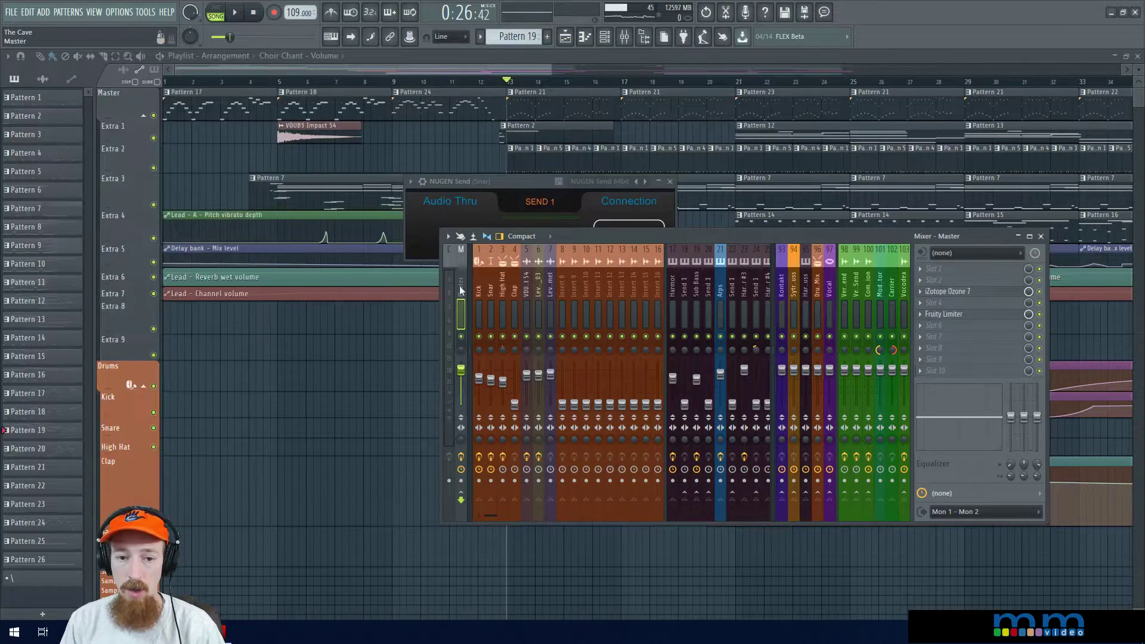
drag(525, 181, 304, 109)
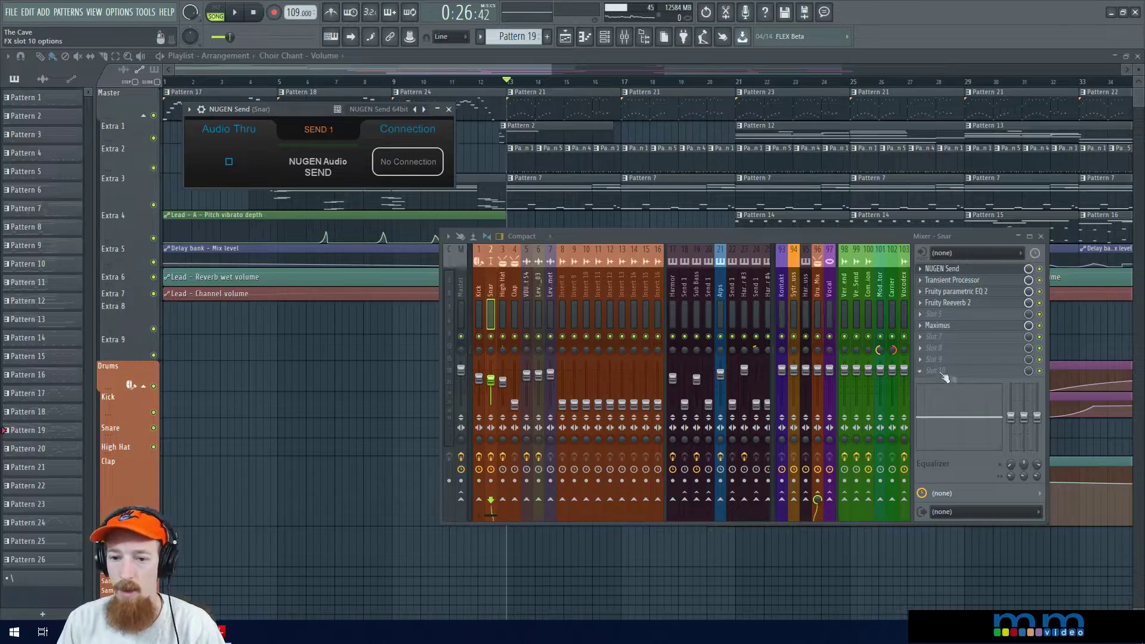
Step: Load NUGEN MasterCheck into Snar slot 9 by searching 'master' in the Plugin Picker
right_click(483, 338)
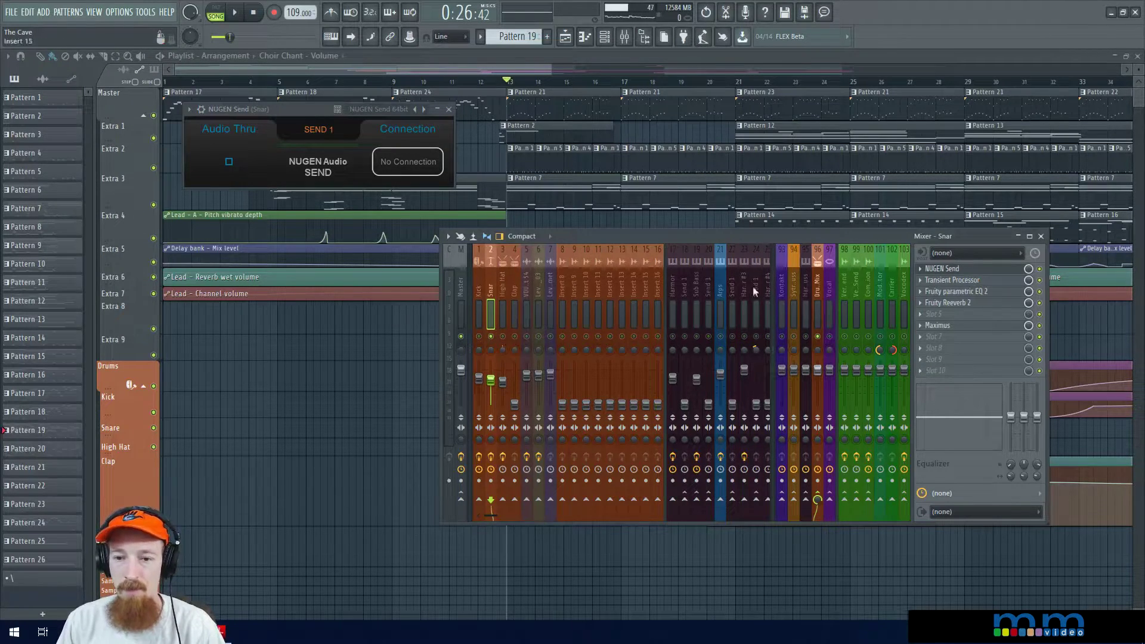
click(941, 359)
key(Escape)
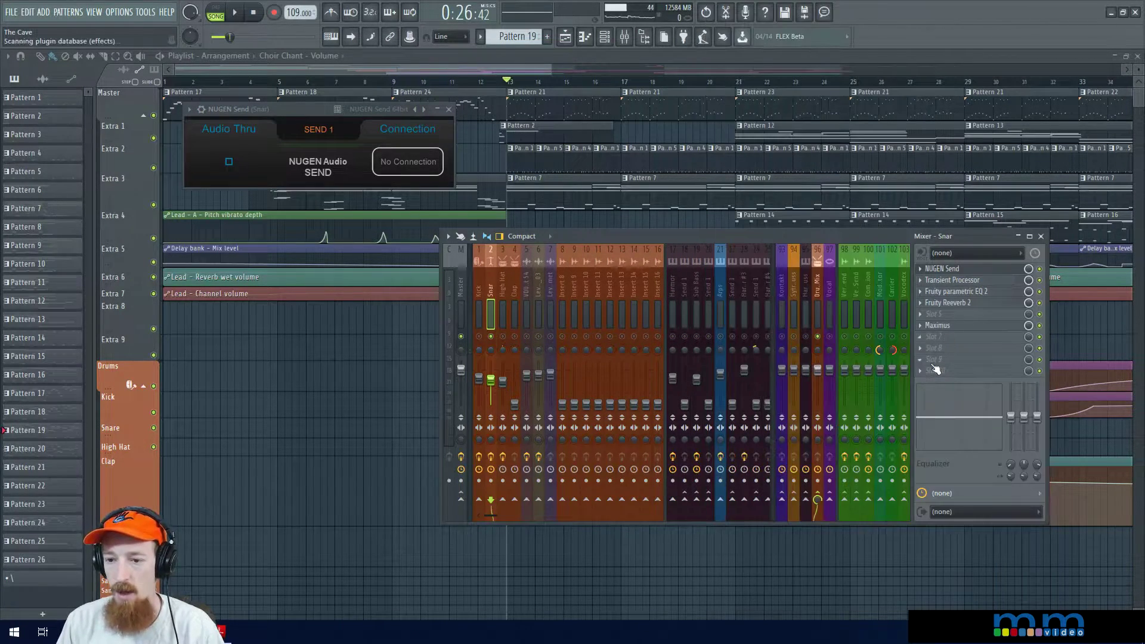
key(F8)
text(master)
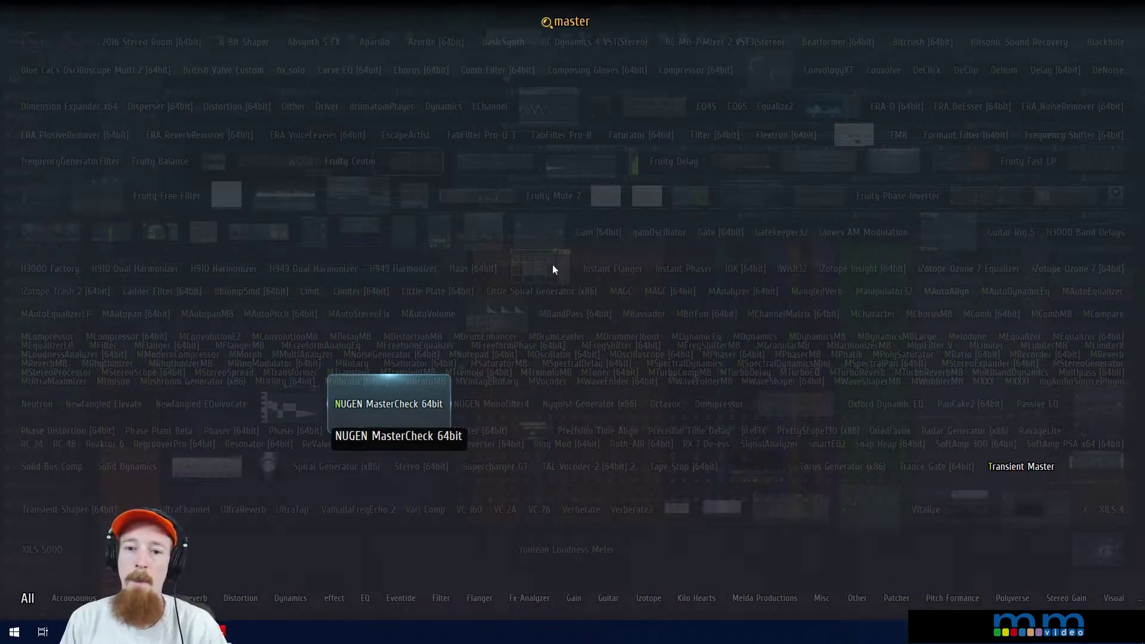
key(Return)
Step: Toggle NUGEN Send's audio thru on and off, close the mixer windows, and start playback
drag(281, 206, 277, 179)
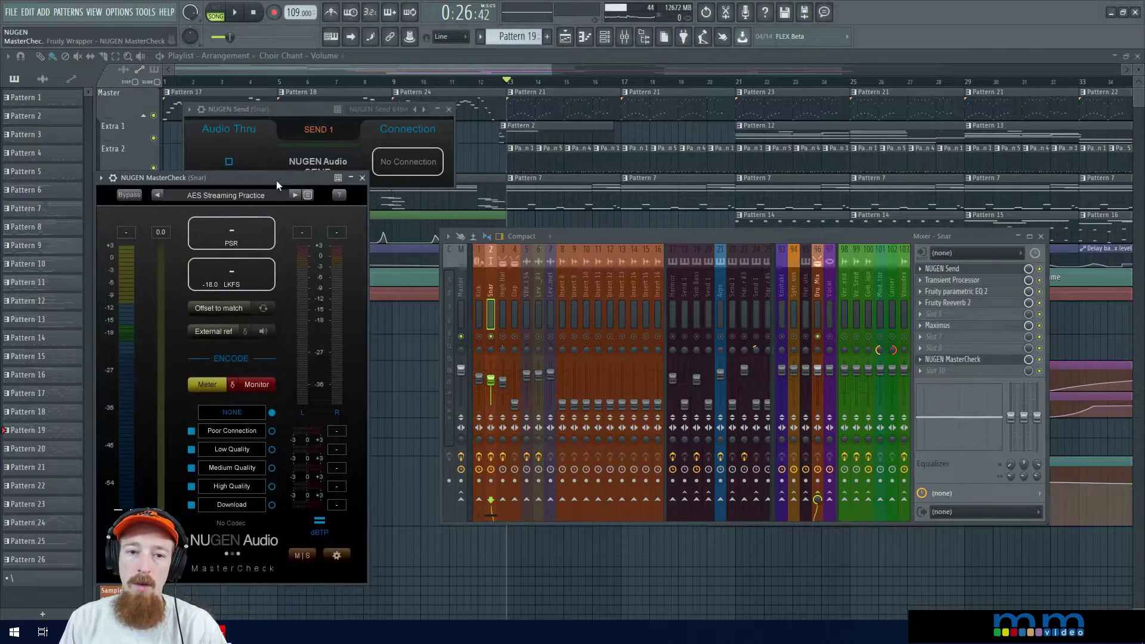
drag(388, 110, 650, 117)
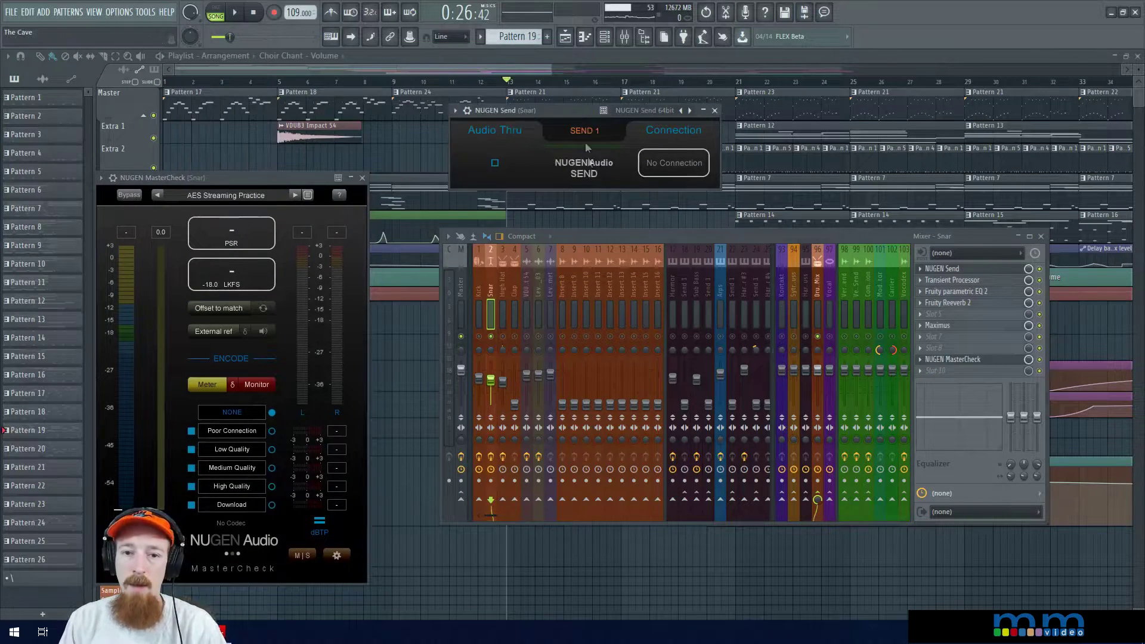
click(498, 164)
click(495, 162)
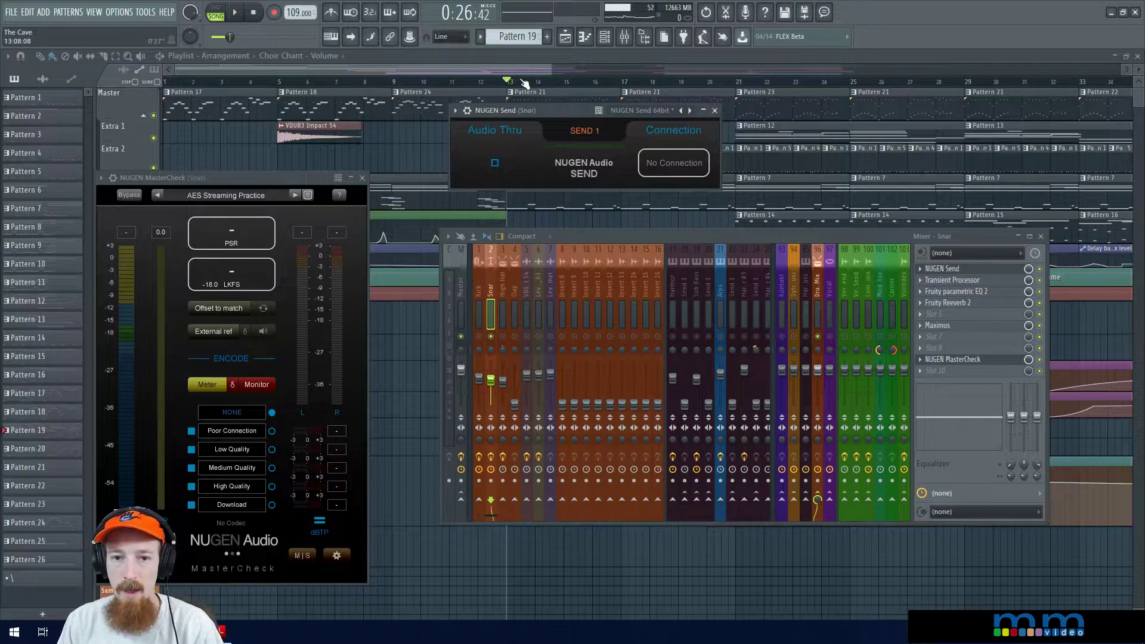
key(F12)
key(space)
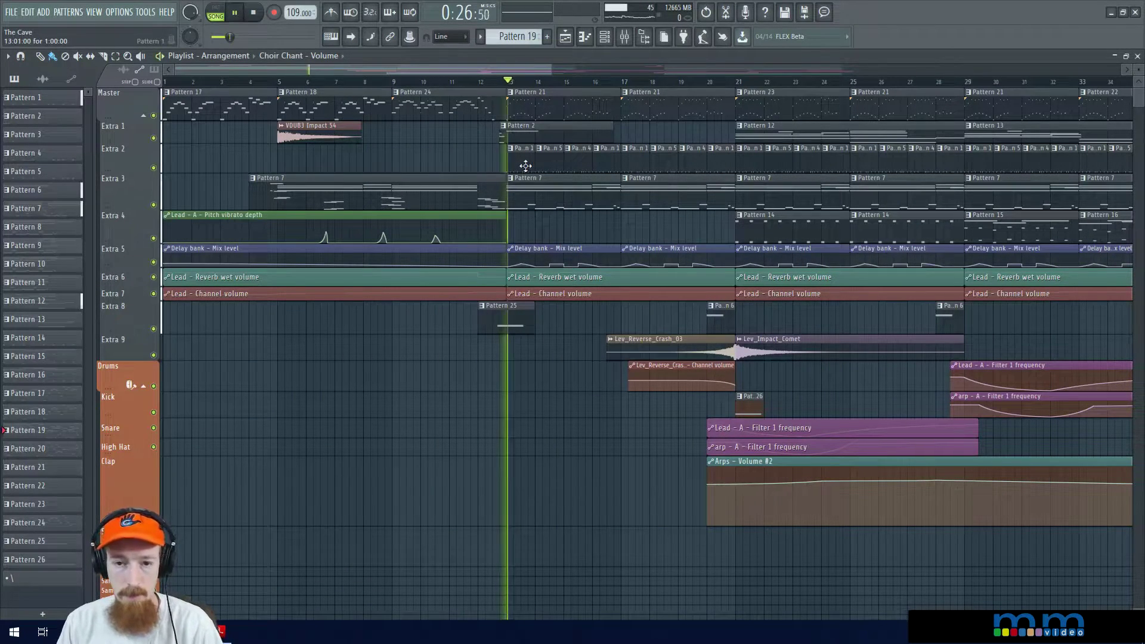
Step: Stop playback and open the Mixer and the Snare's NUGEN Send window, moving it aside
key(space)
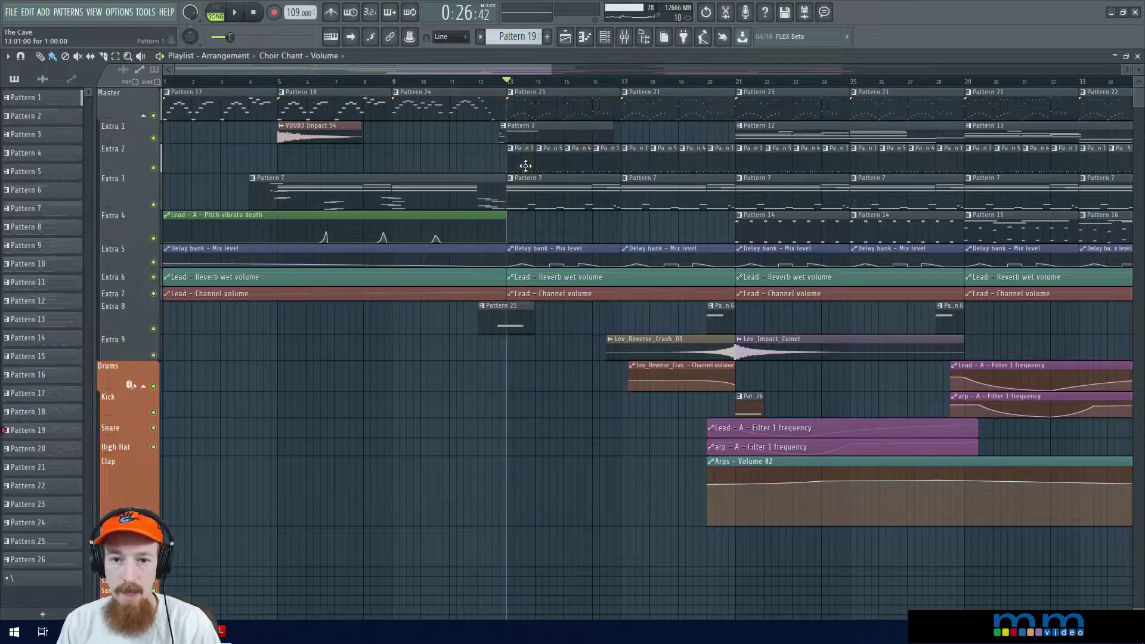
key(F9)
key(F6)
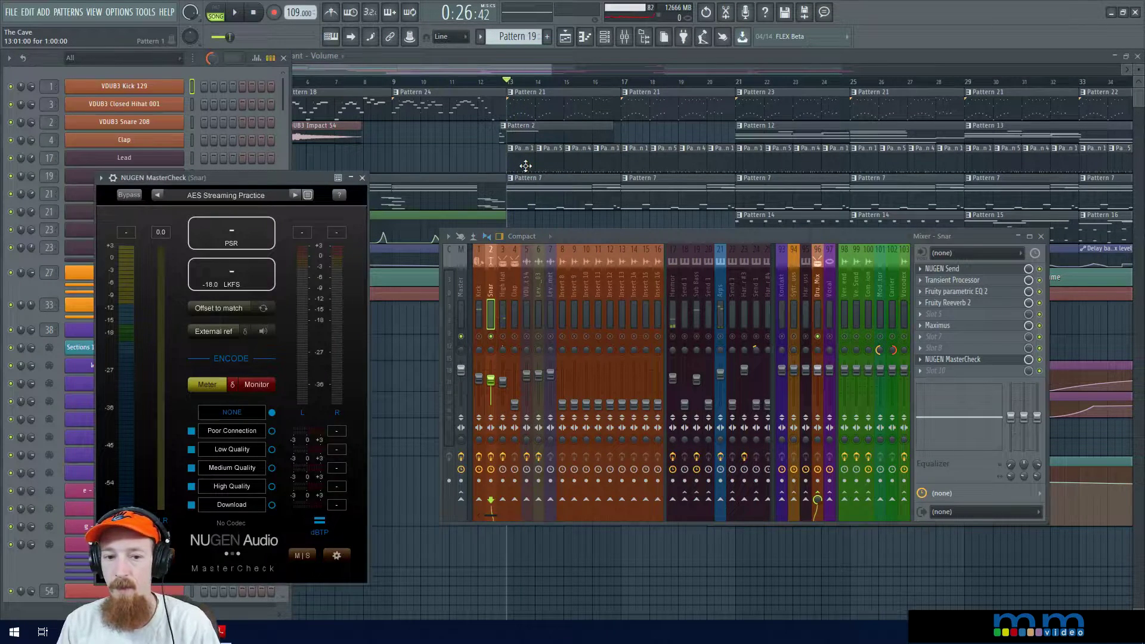
click(966, 269)
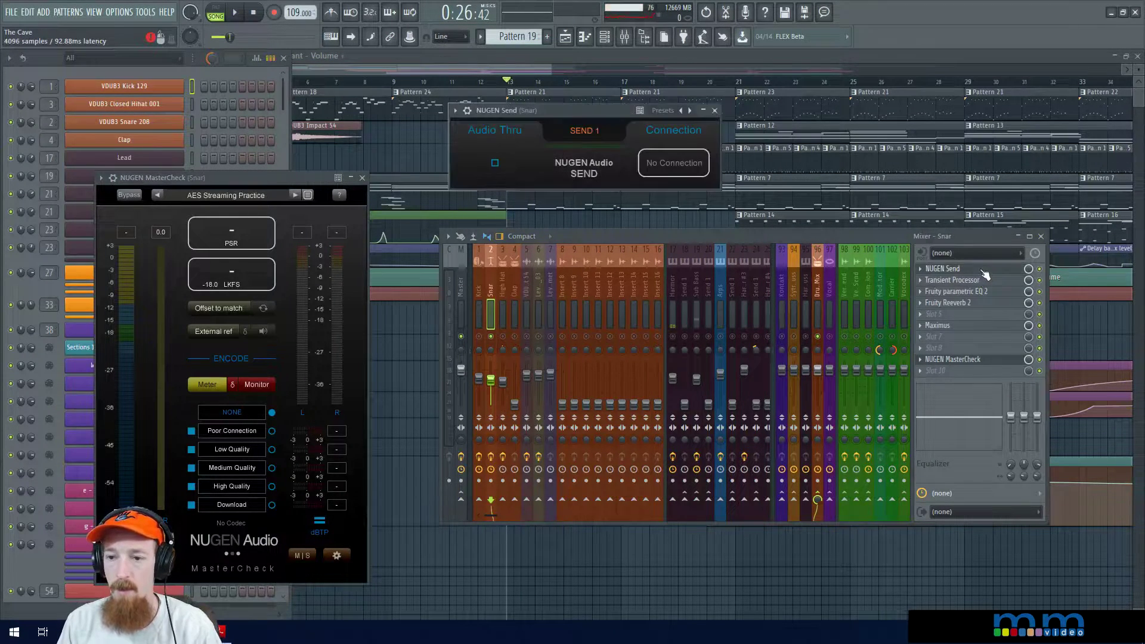
drag(613, 114, 617, 142)
Step: Play the song briefly while repositioning the NUGEN Send window, then stop
key(space)
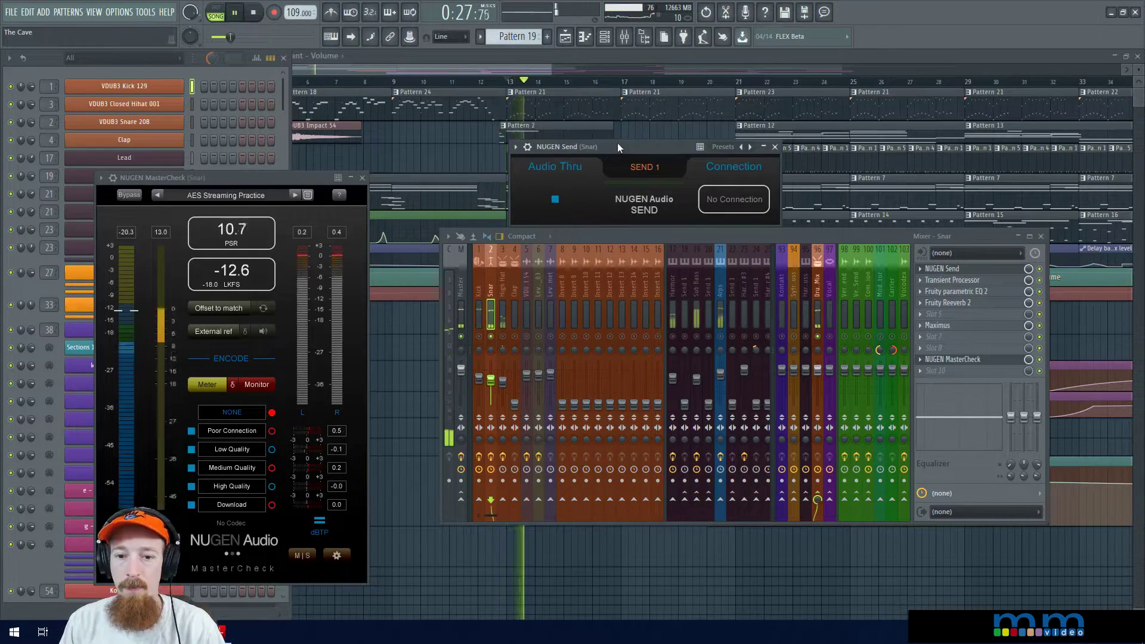
drag(618, 142, 648, 161)
key(space)
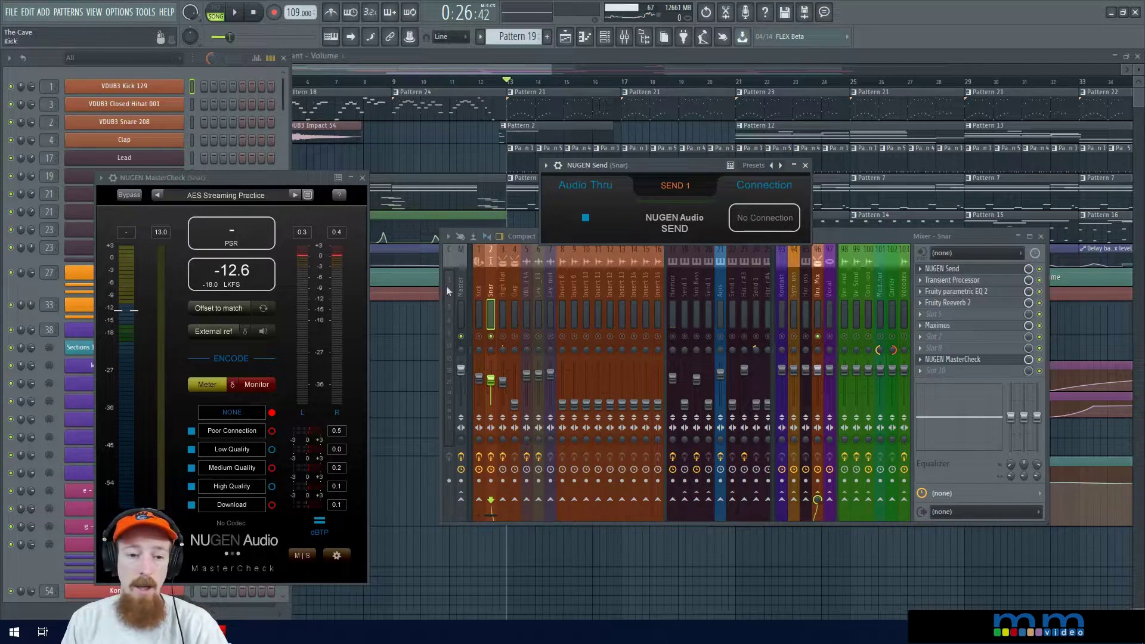
Step: Open MasterCheck's settings page and move its window up and to the right
click(335, 556)
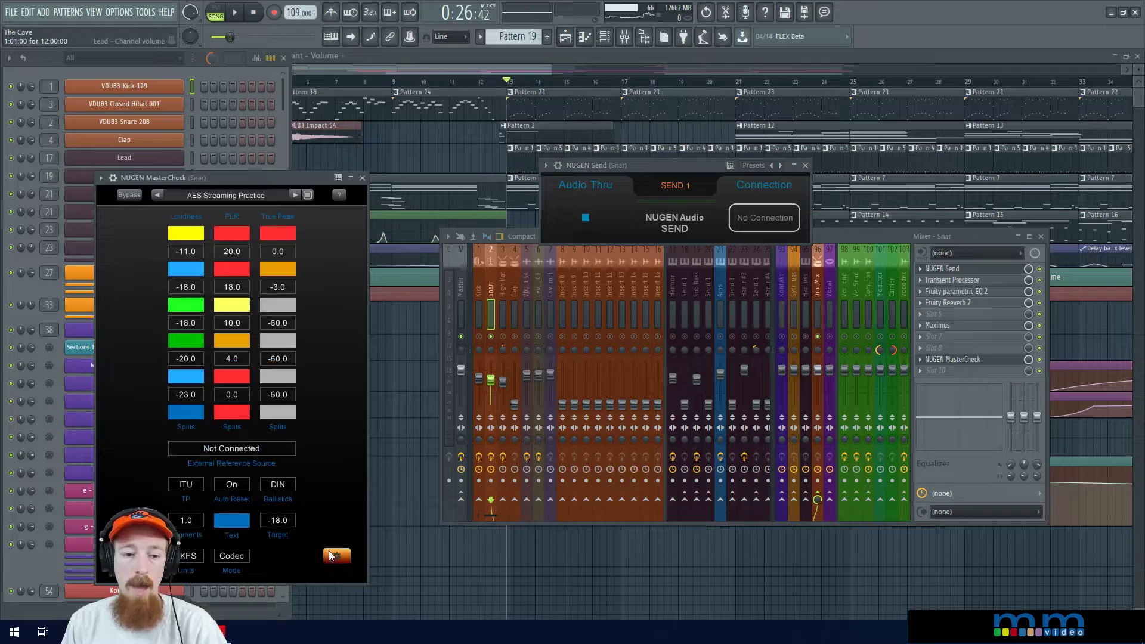
click(232, 453)
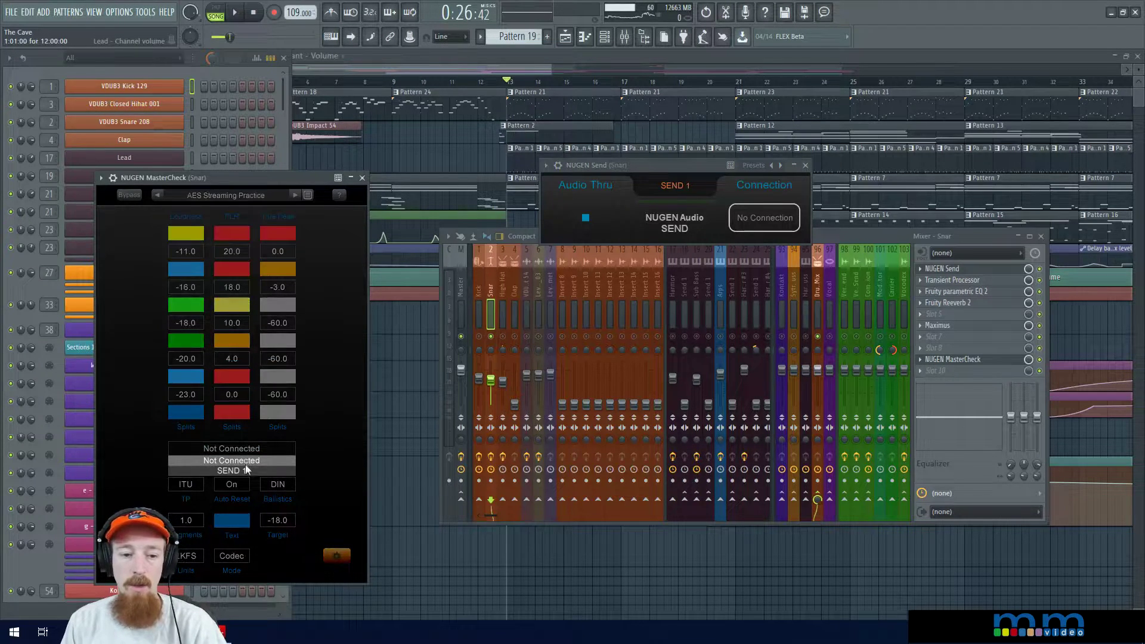
double_click(241, 177)
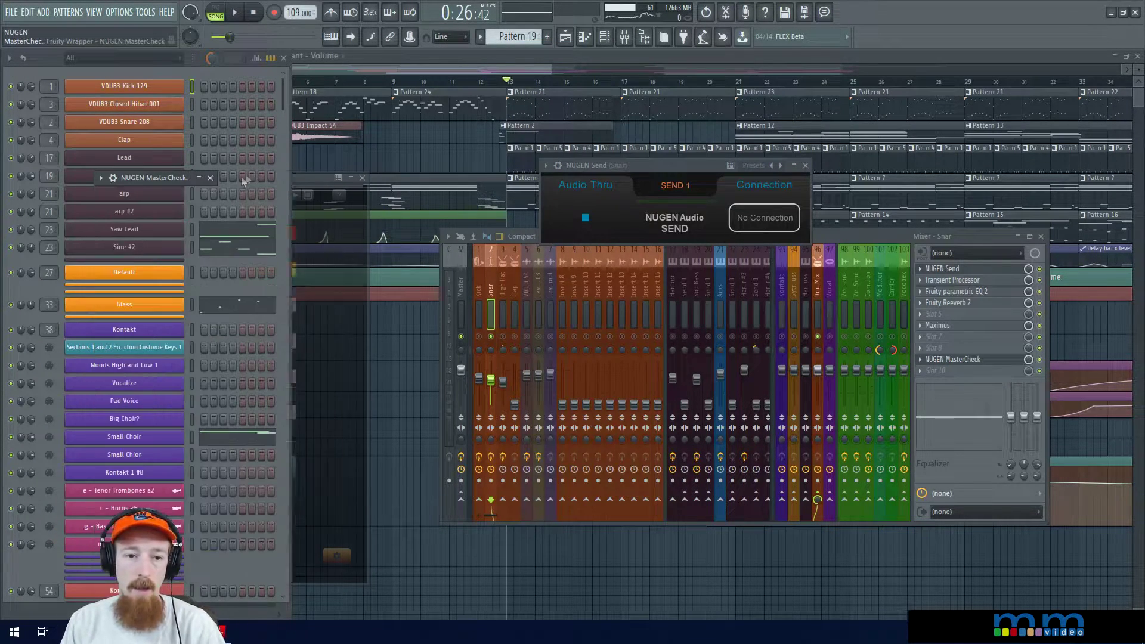
double_click(138, 178)
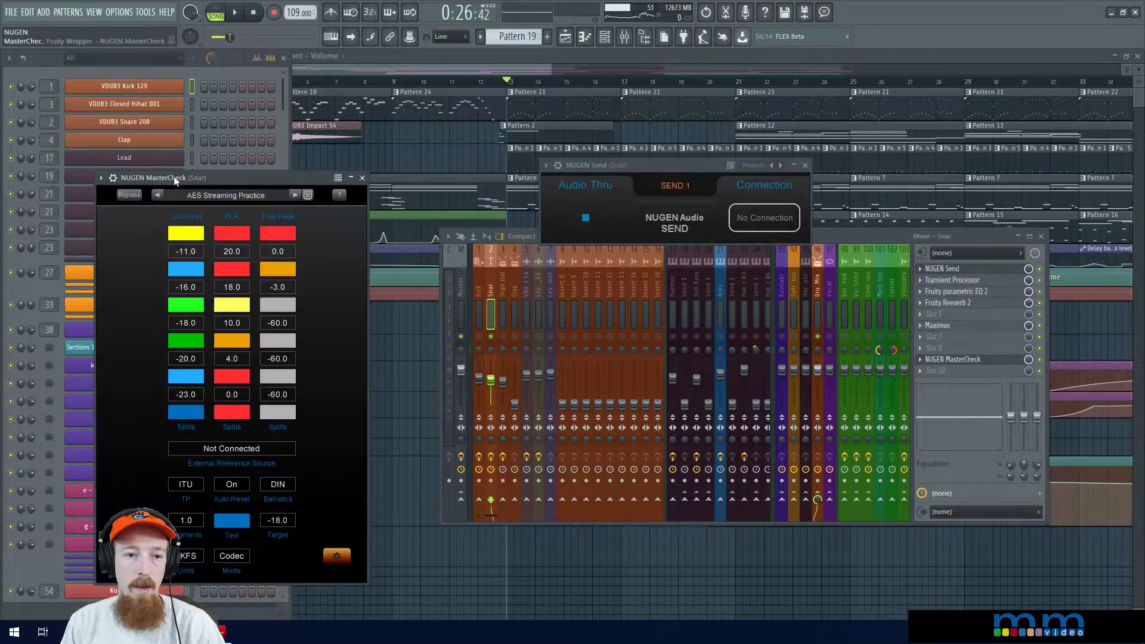
drag(173, 176, 296, 67)
Step: Choose SEND 1 as MasterCheck's External Reference Source
click(361, 334)
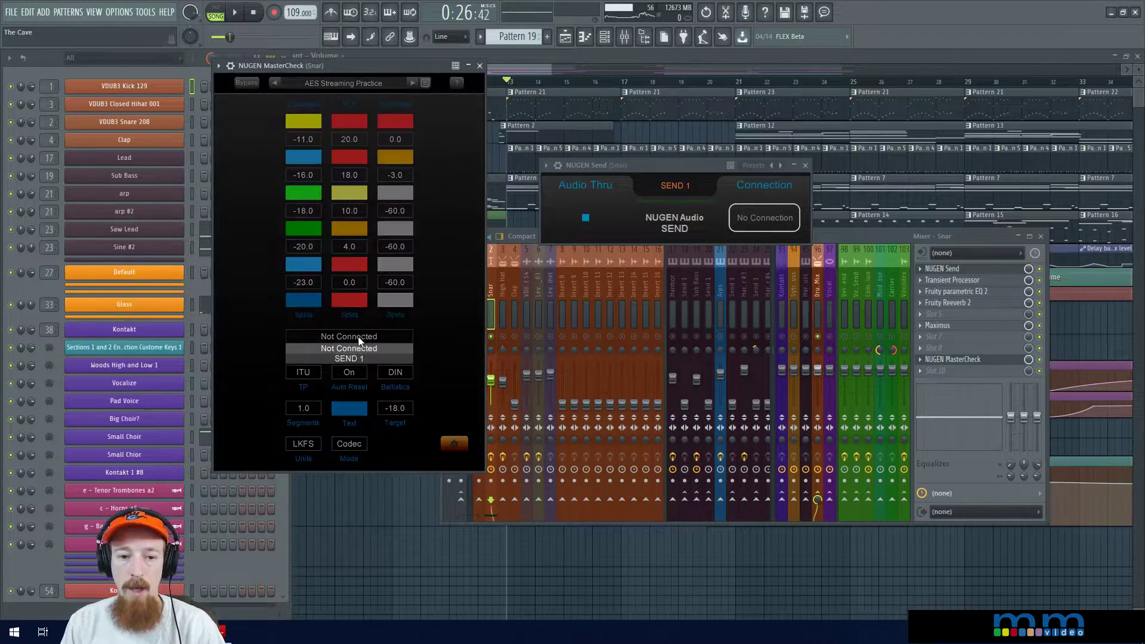
click(356, 353)
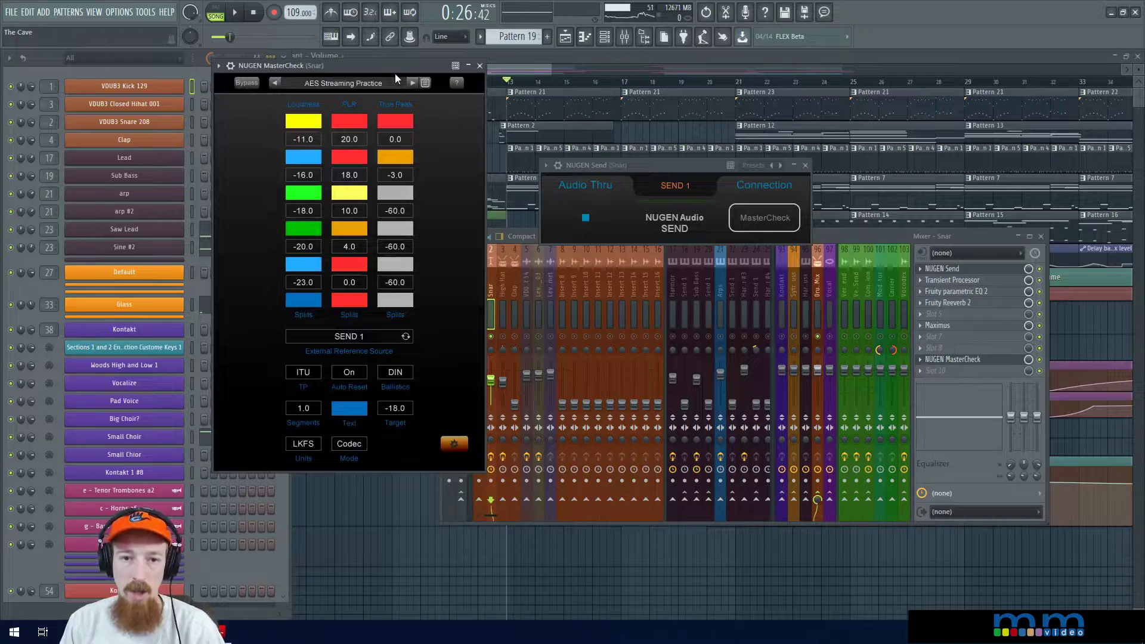
drag(395, 69, 385, 72)
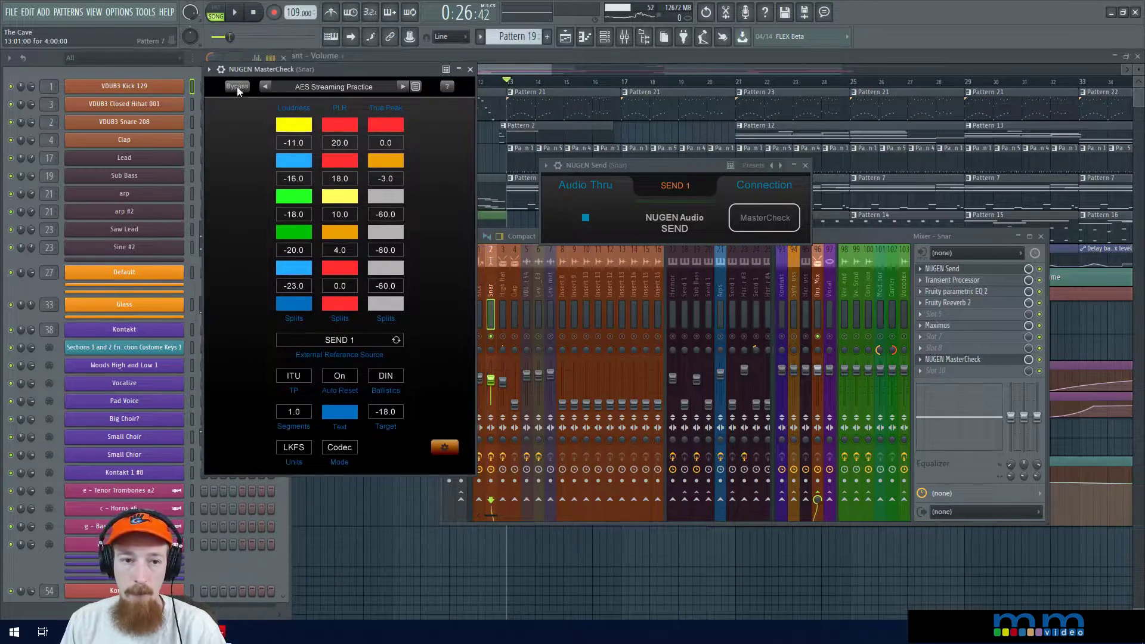
Step: Switch MasterCheck back to meters and audition the External ref during playback, reading -16.5 LKFS
click(445, 448)
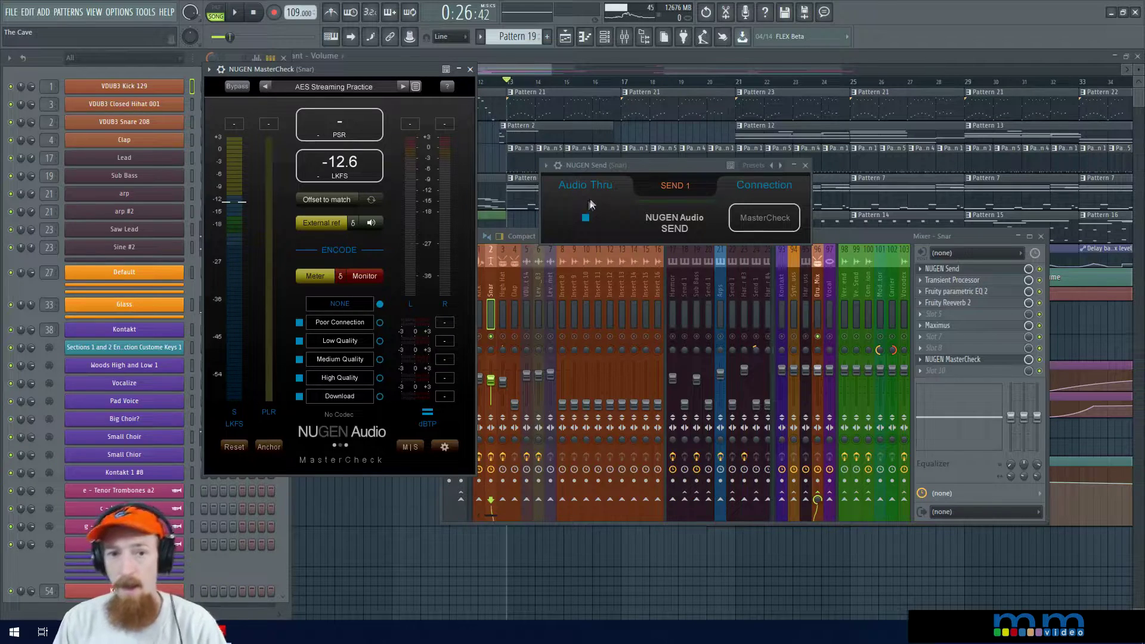
drag(369, 69, 356, 76)
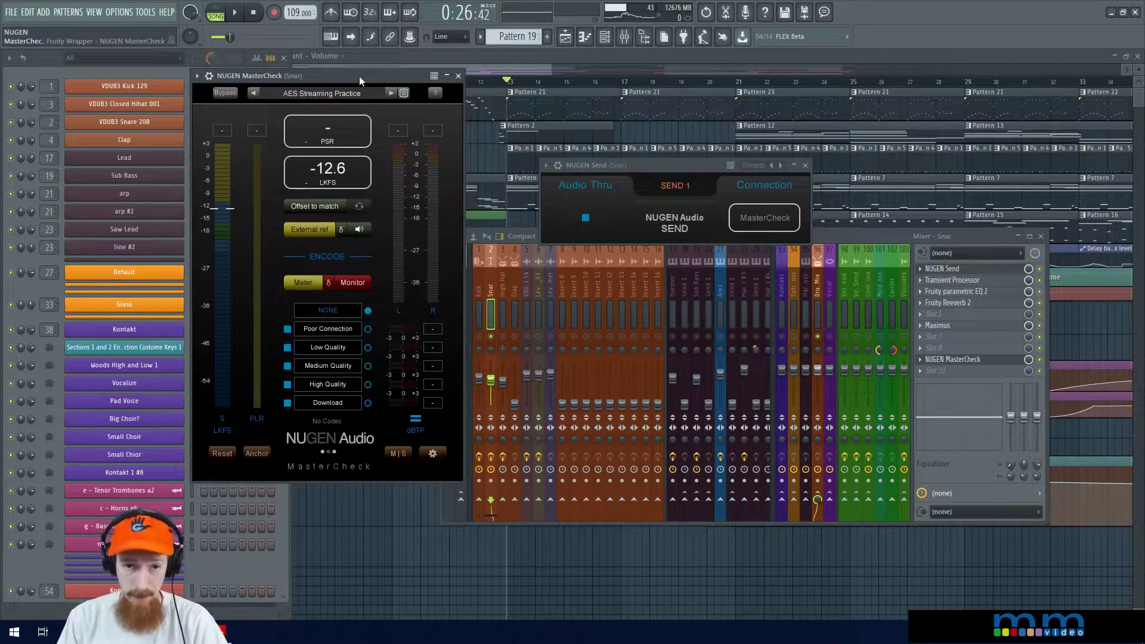
key(space)
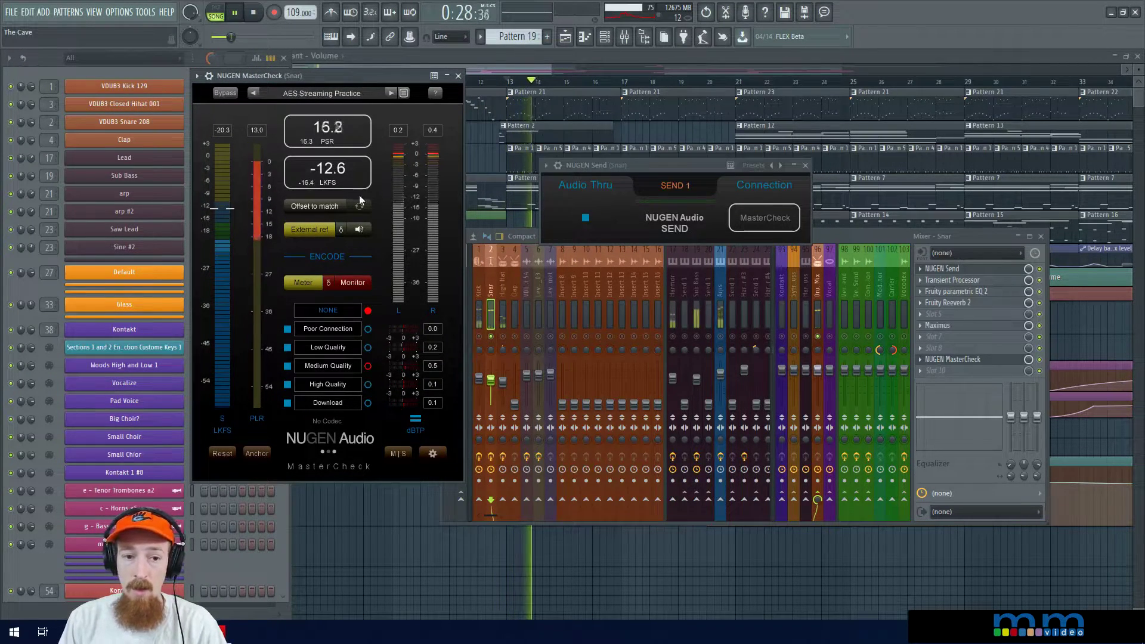
click(360, 229)
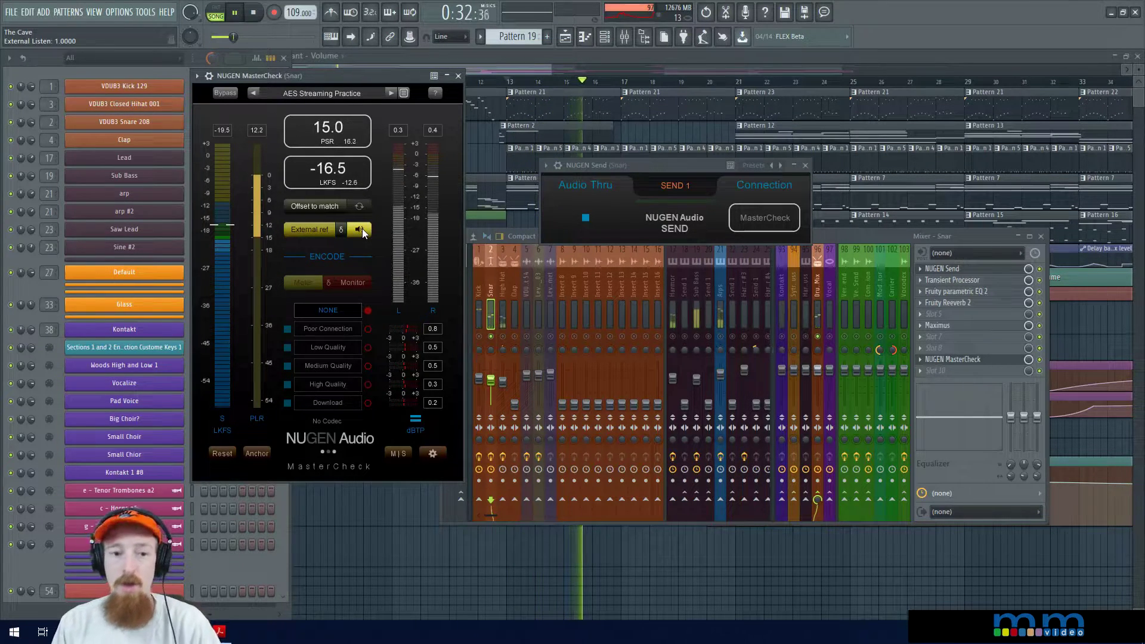
key(space)
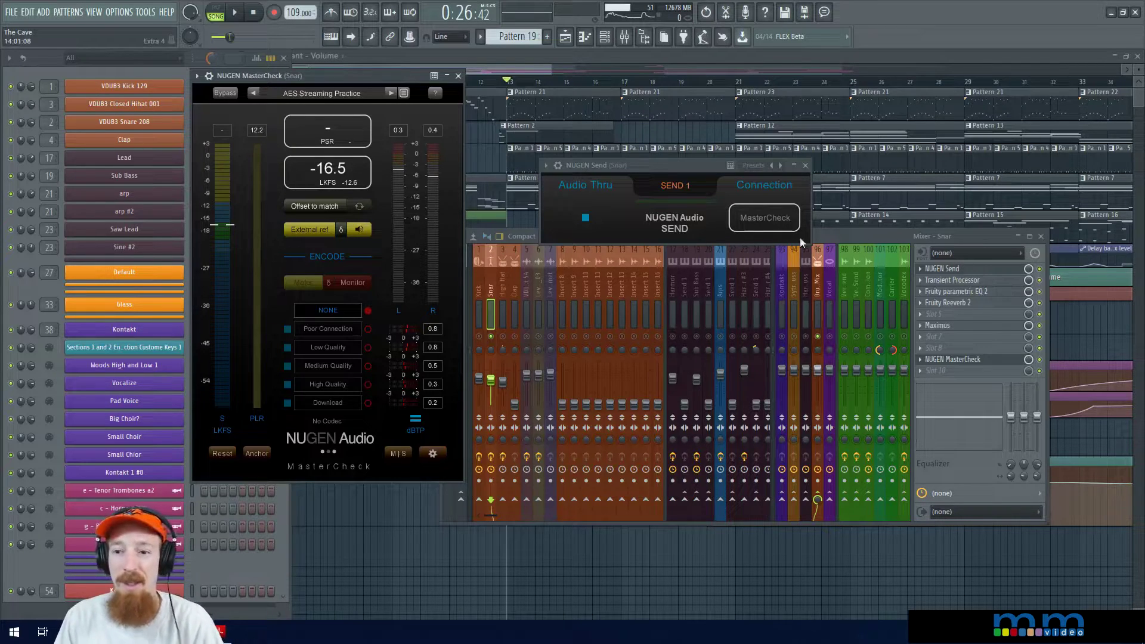
Step: Apply Offset loudness matching, then toggle between the main signal and External ref during playback
click(323, 206)
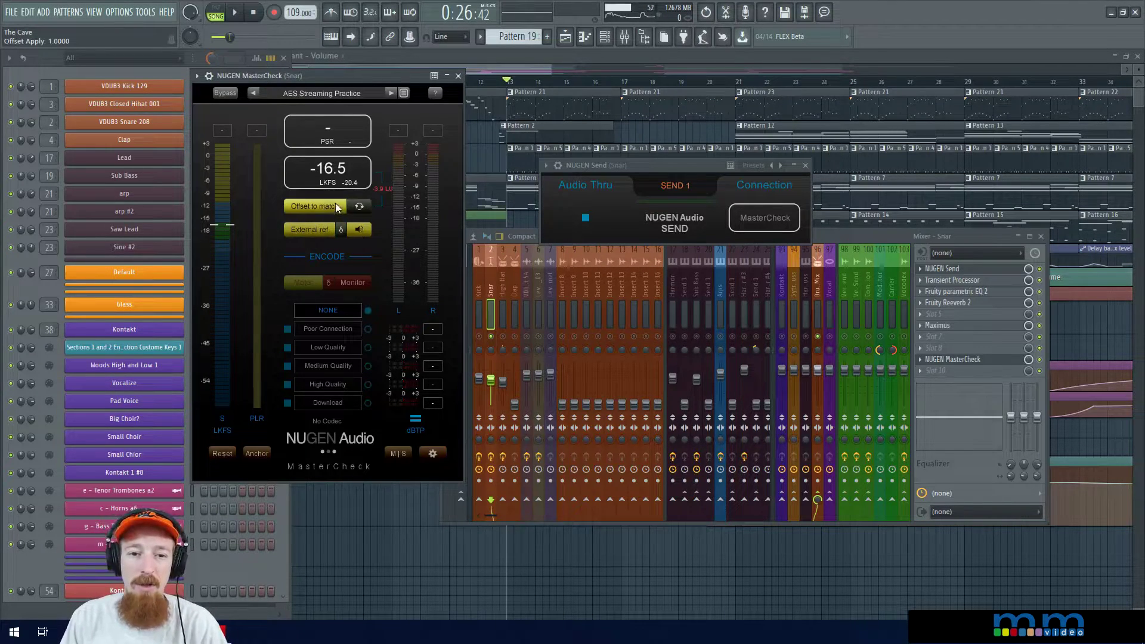
drag(356, 78, 371, 69)
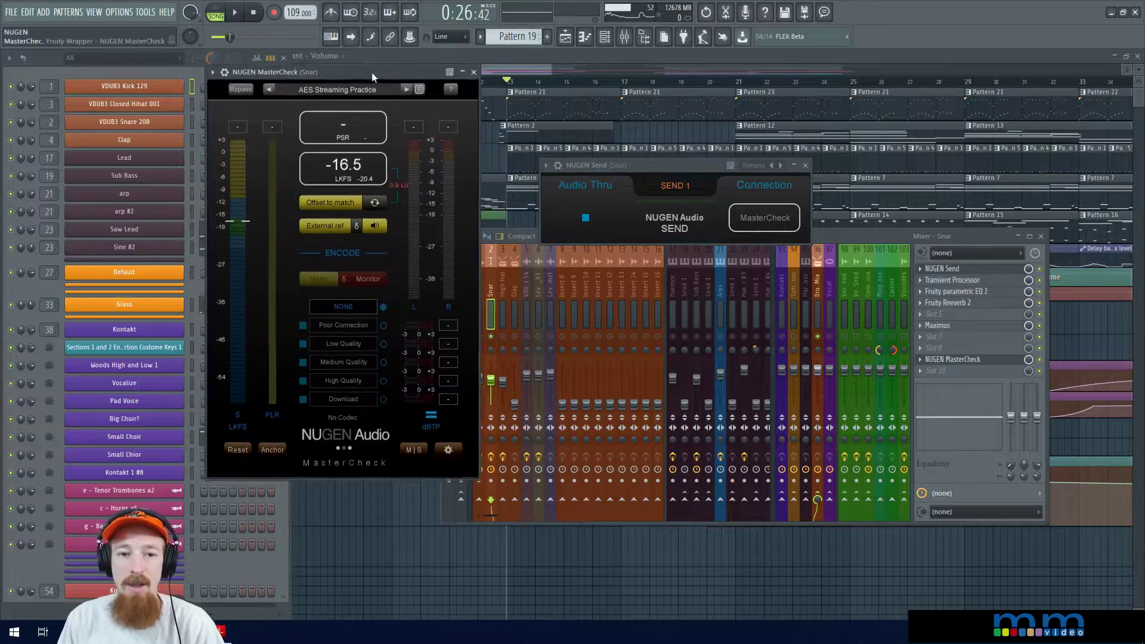
click(376, 222)
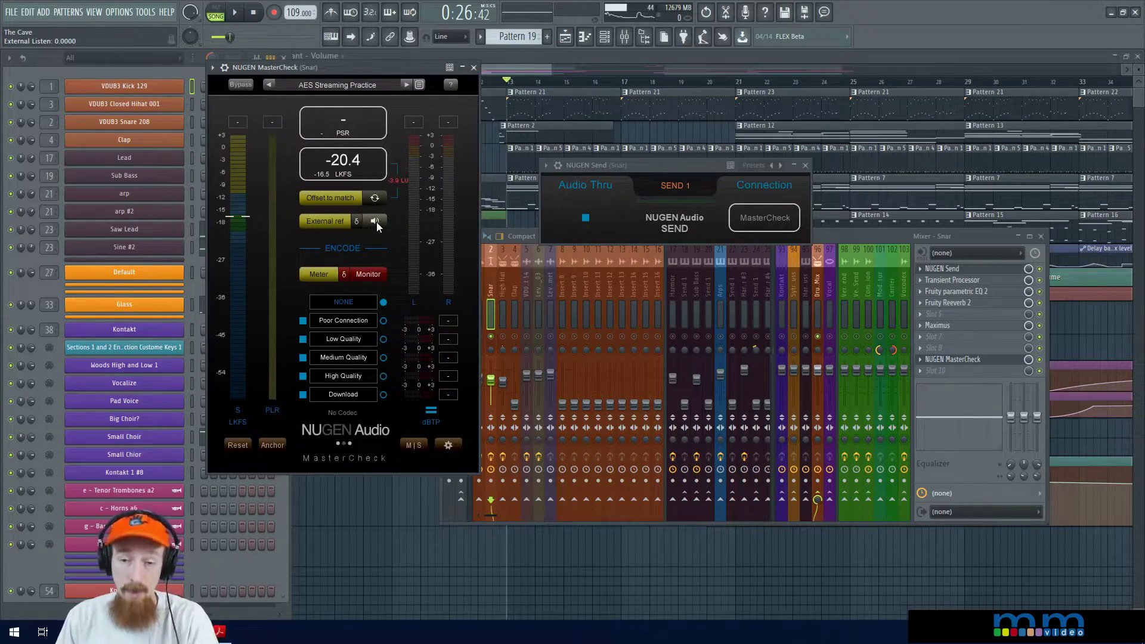
key(space)
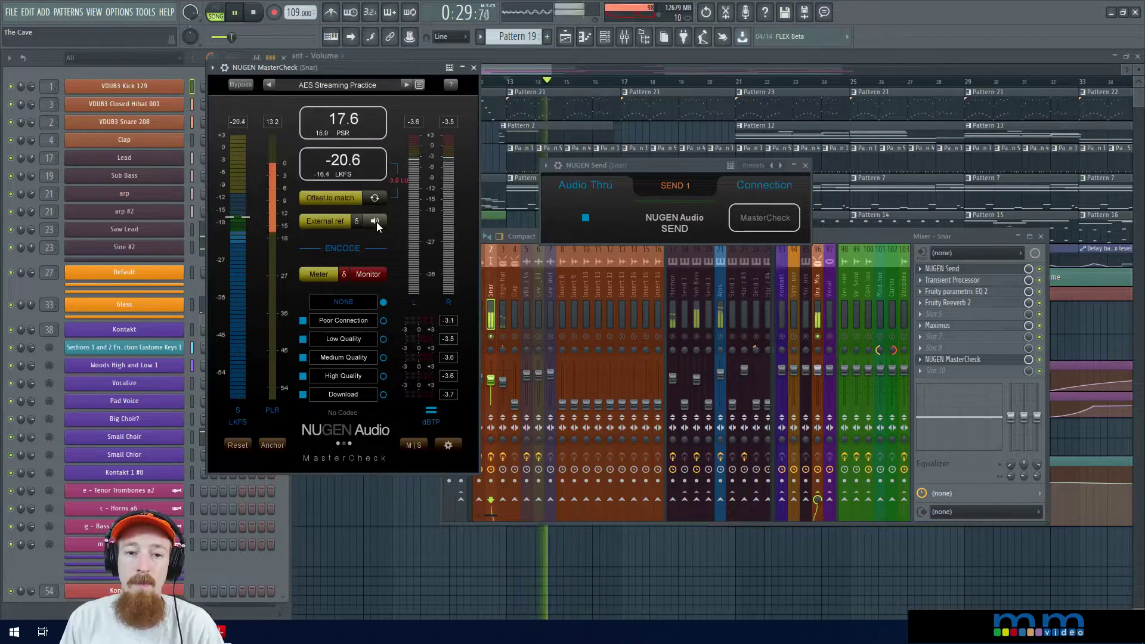
click(377, 222)
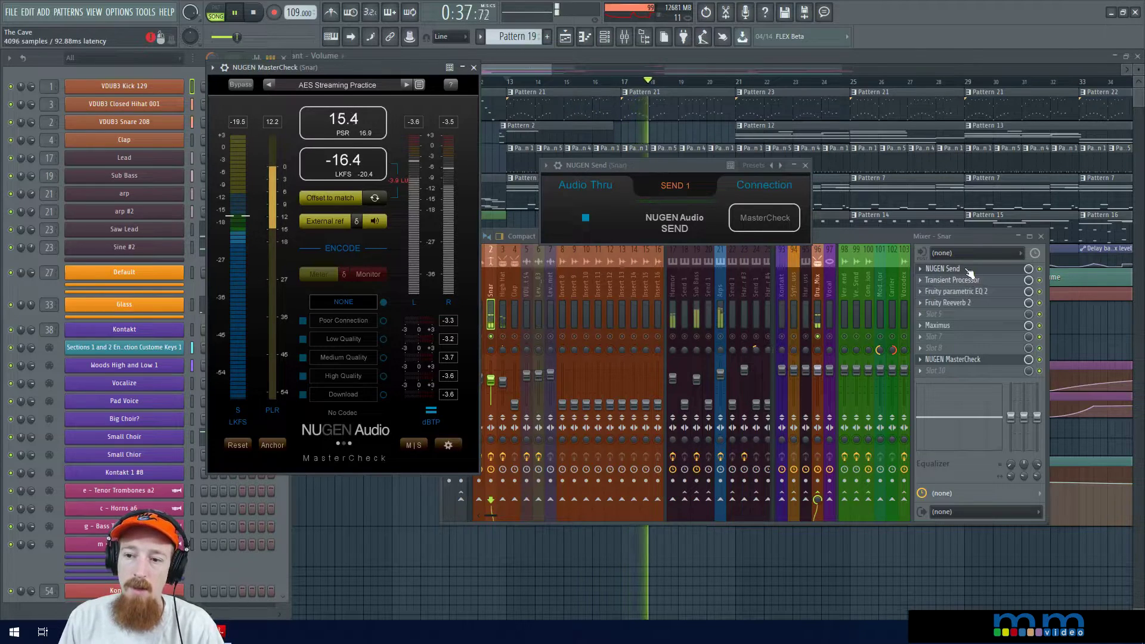
Step: Move NUGEN Send past Transient Processor, Fruity parametric EQ 2, Fruity Reeverb 2 and Maximus, then stop
drag(967, 269, 967, 282)
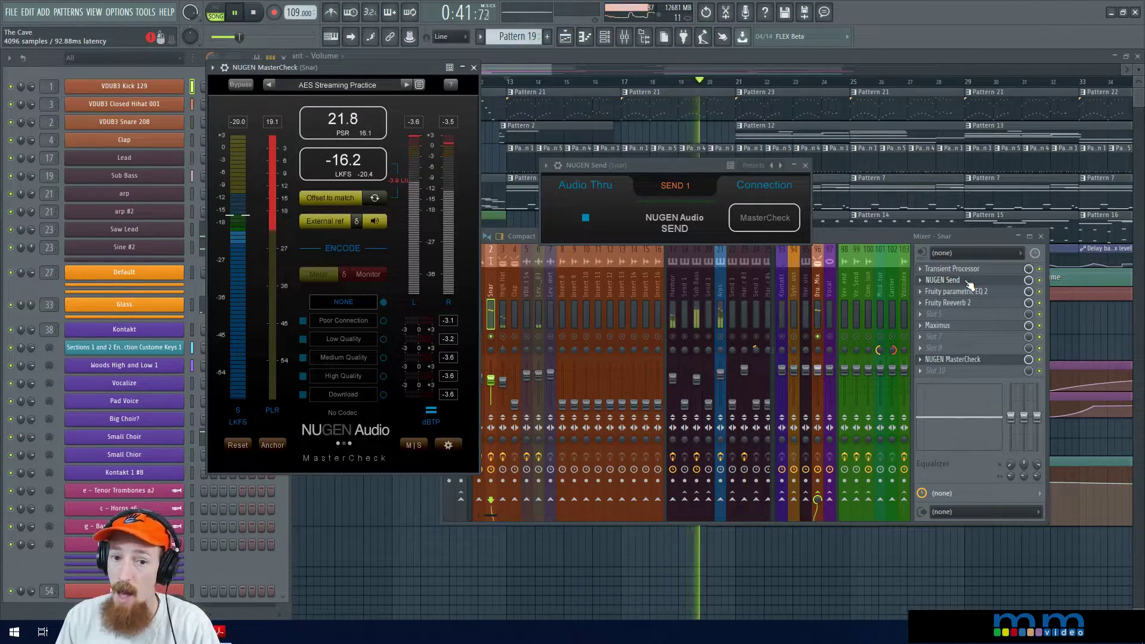
drag(970, 282, 969, 293)
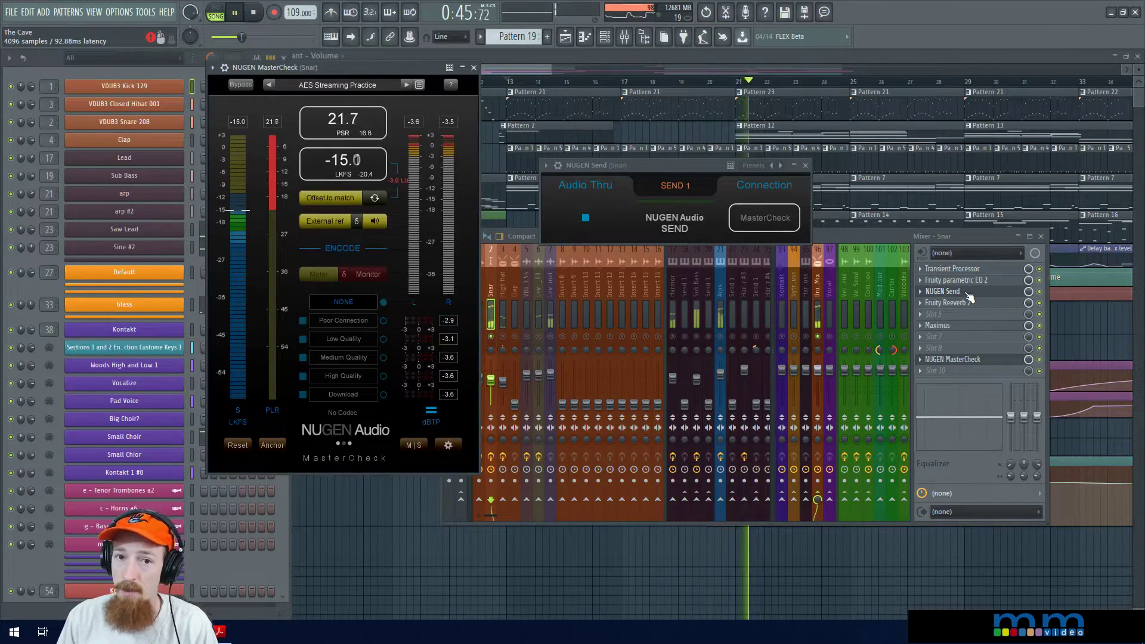
drag(970, 297, 970, 306)
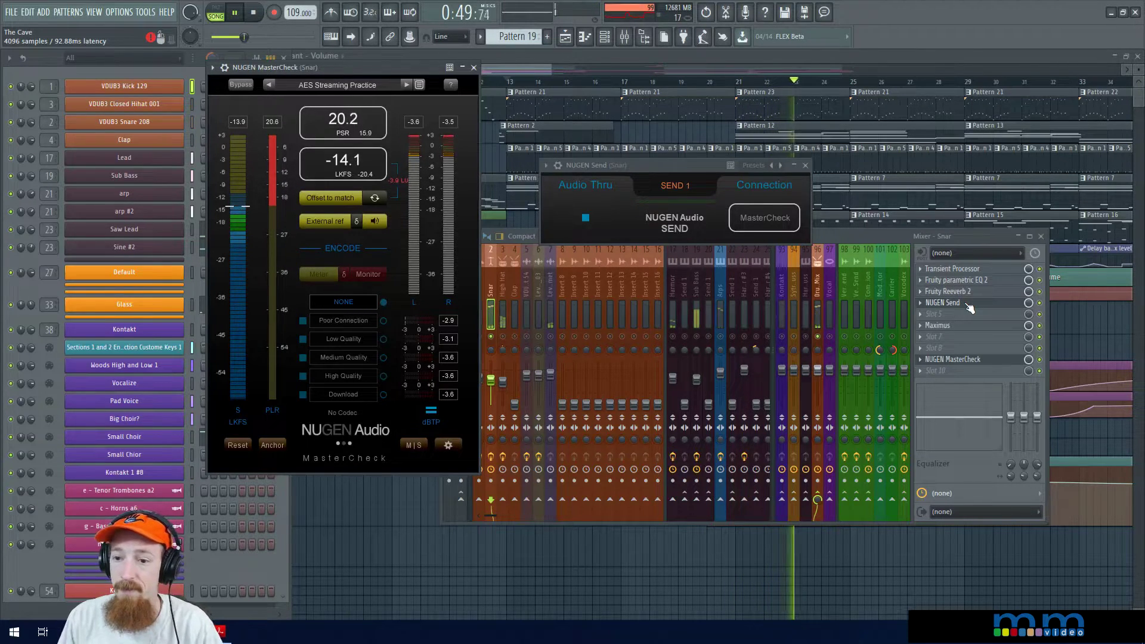
drag(970, 307, 971, 330)
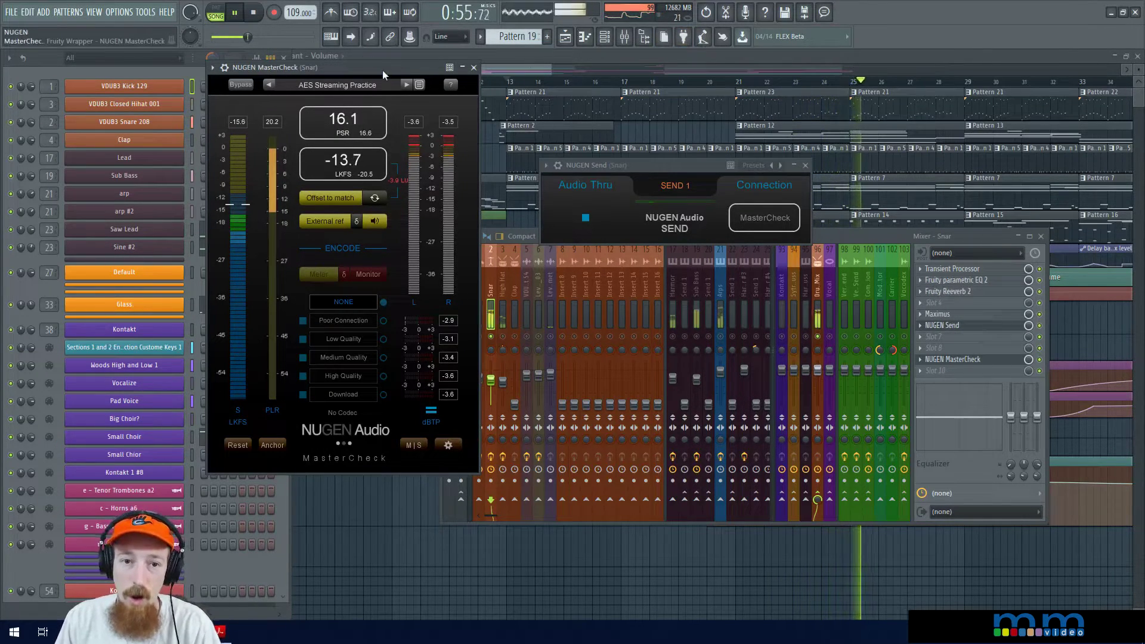
key(space)
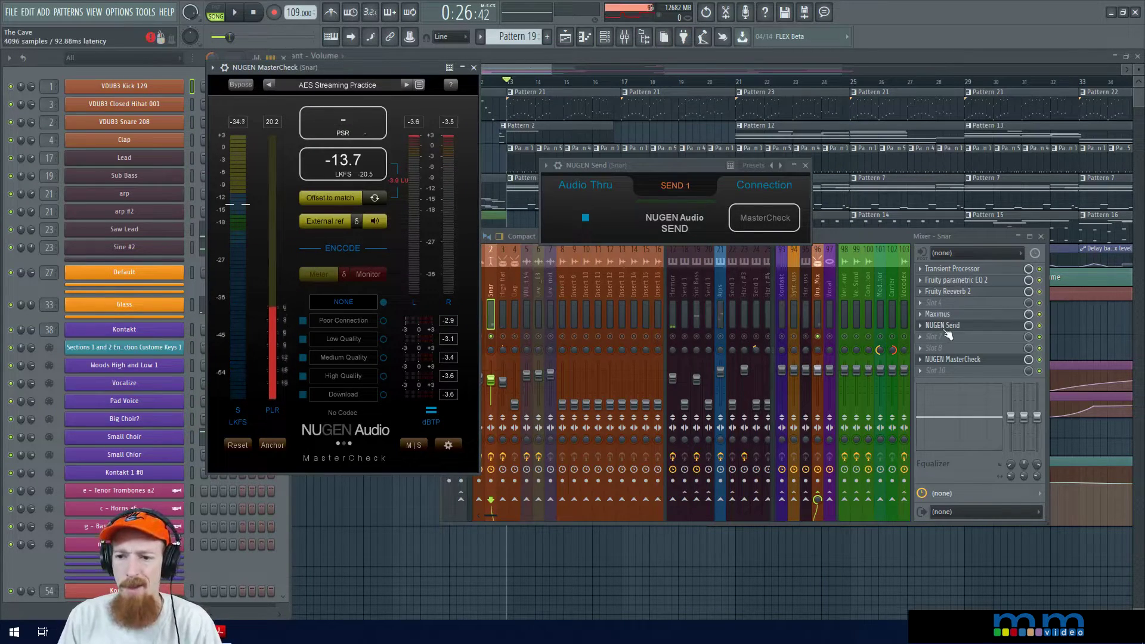
Step: Drag NUGEN Send from slot 6 to slot 7, then move the MasterCheck and NUGEN Send windows
drag(948, 335, 959, 343)
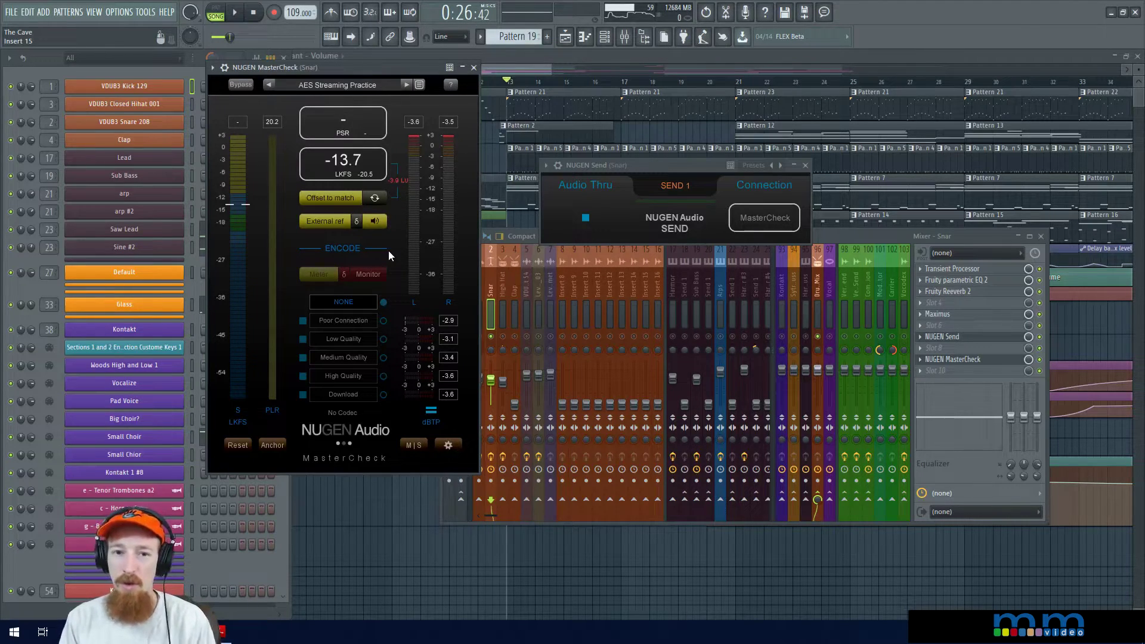
drag(364, 69, 402, 59)
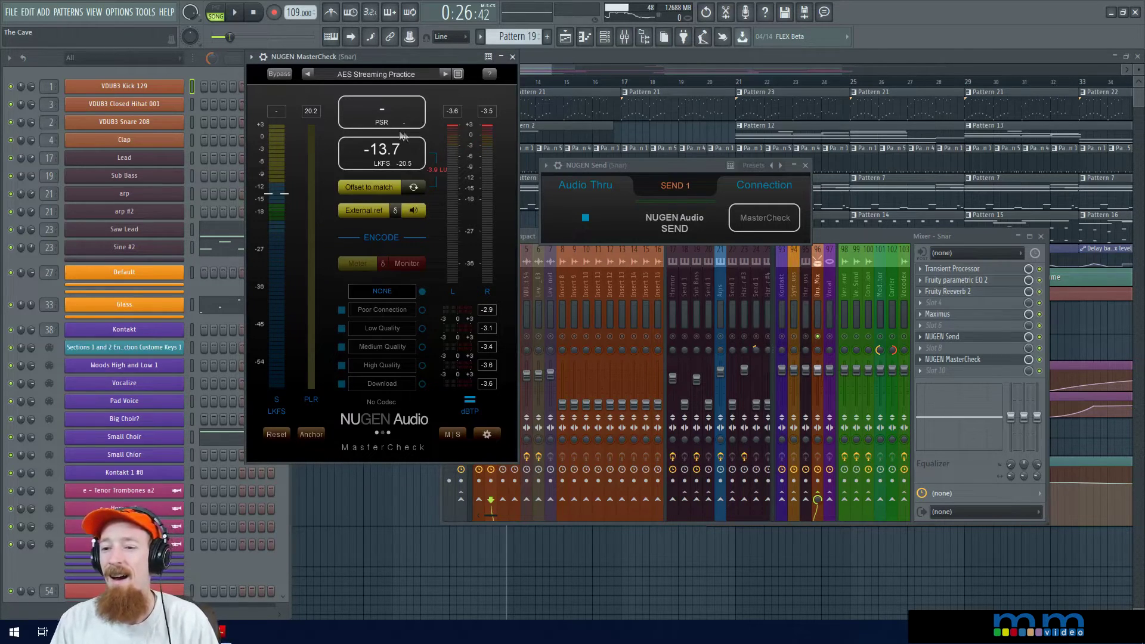
drag(706, 166, 752, 132)
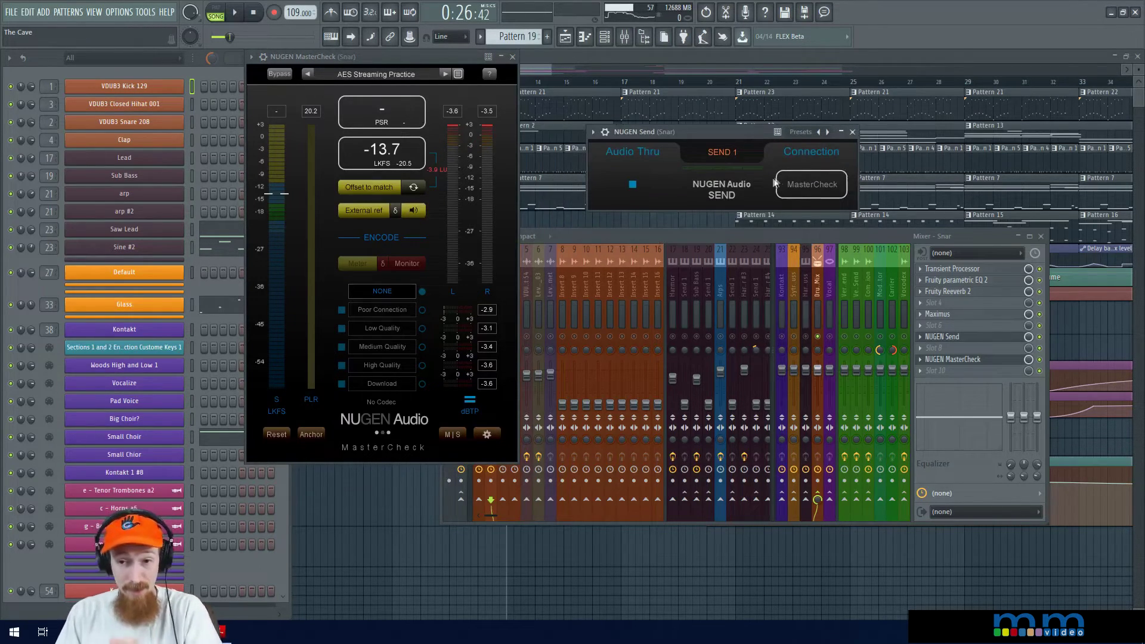